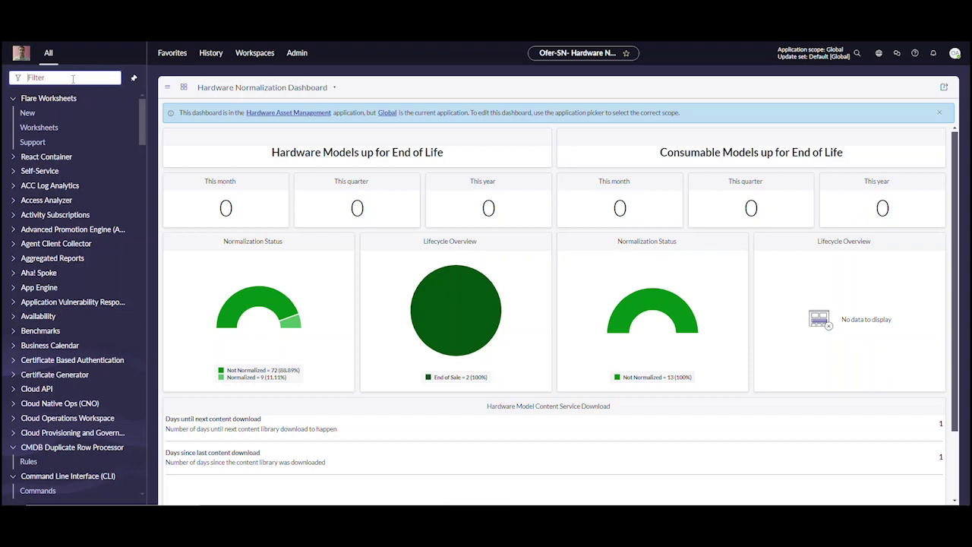
Step: Filter the navigator for 'Mid server' and open the Discovery MID Servers list
text(Mid s)
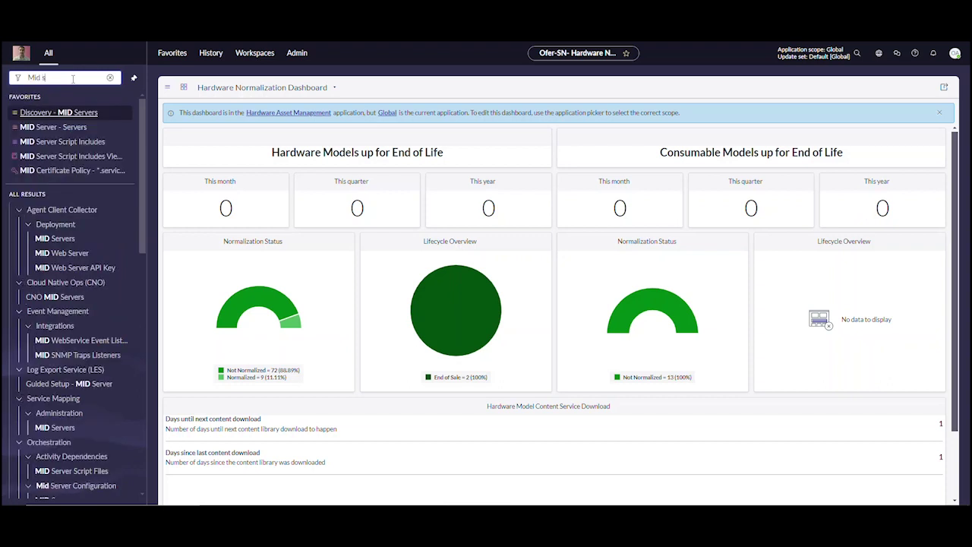
text(erver)
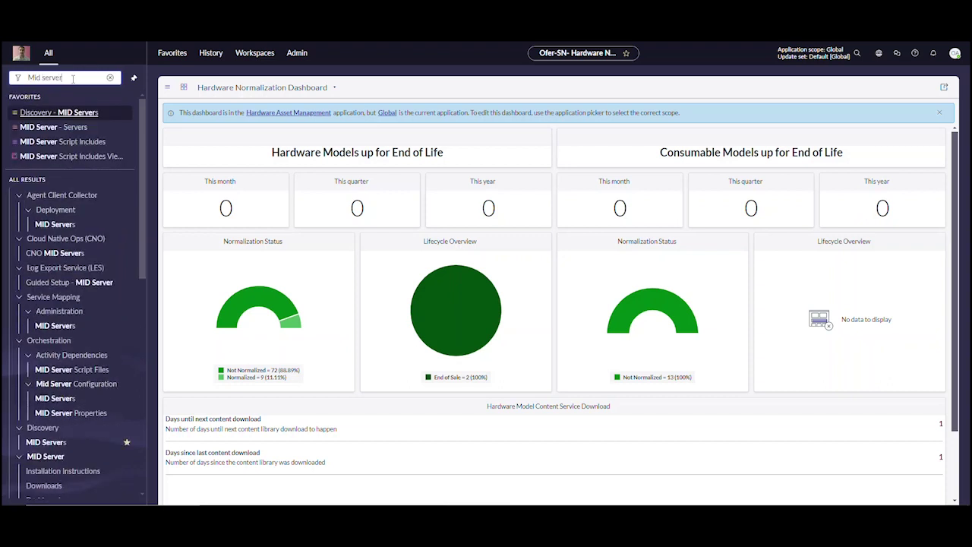
click(48, 443)
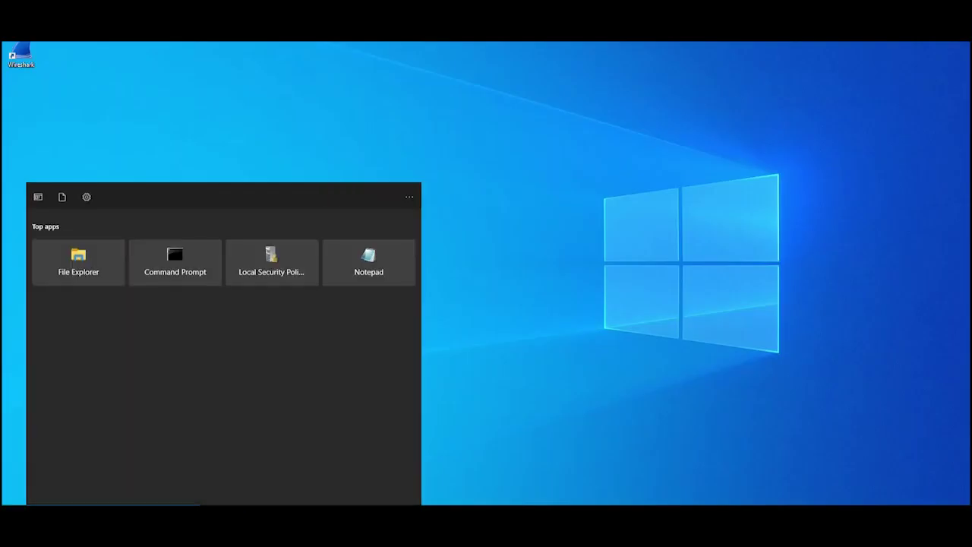
Step: Open Windows Services and inspect the ServiceNow MID Server_AzureMid and AzureMutualMid services
text(services)
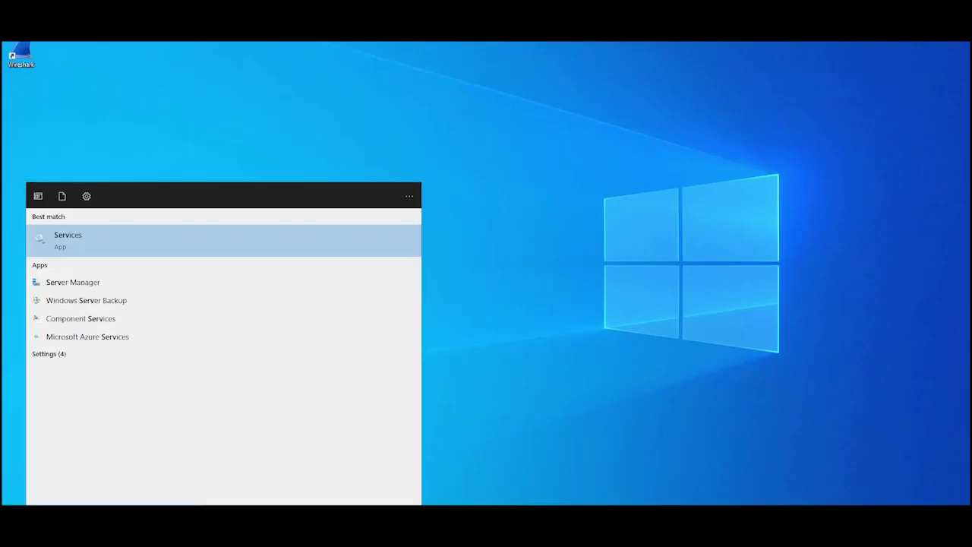
click(81, 240)
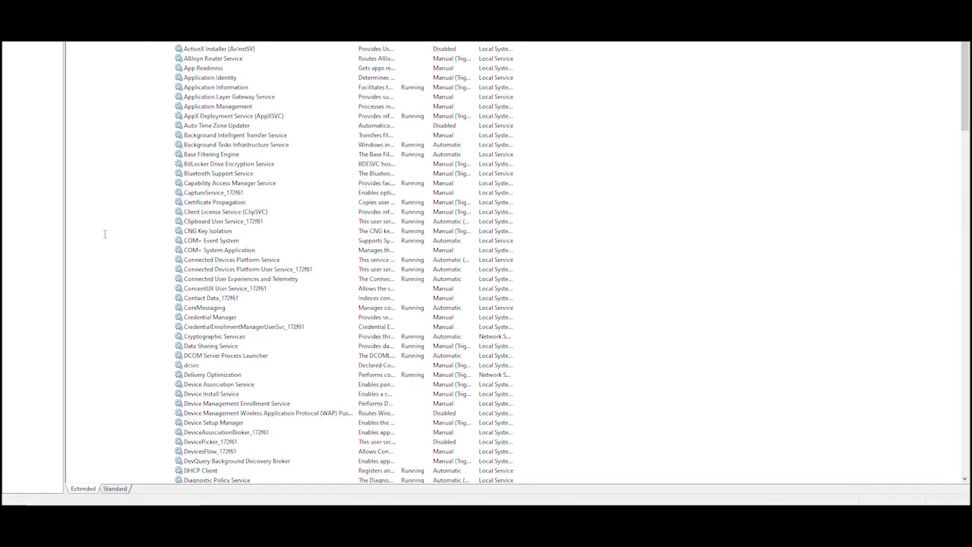
scroll(255, 355, down, 10)
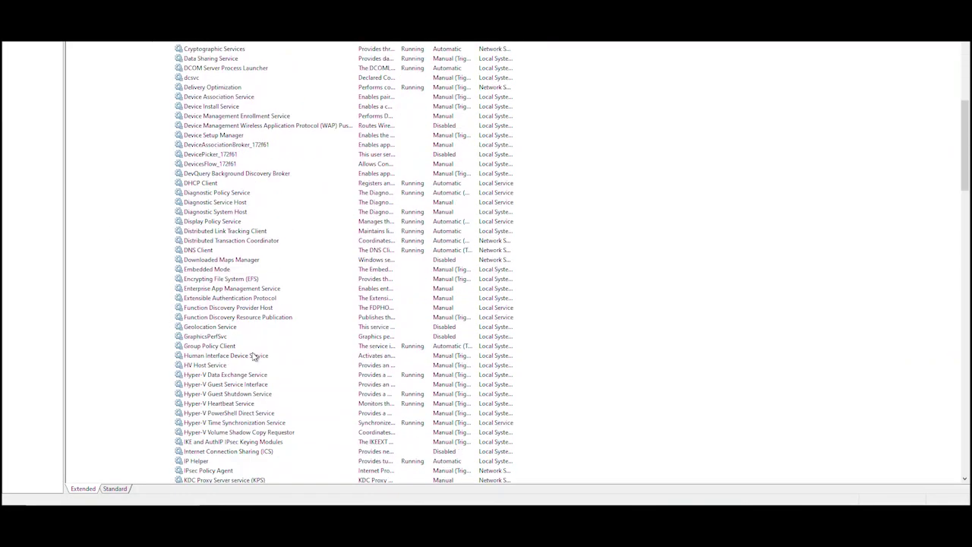
scroll(254, 355, down, 20)
click(234, 289)
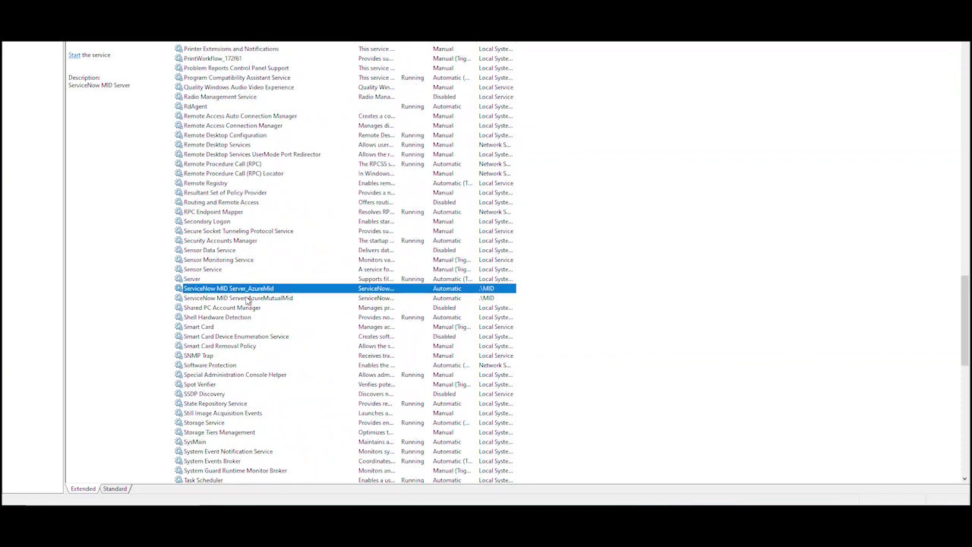
click(222, 299)
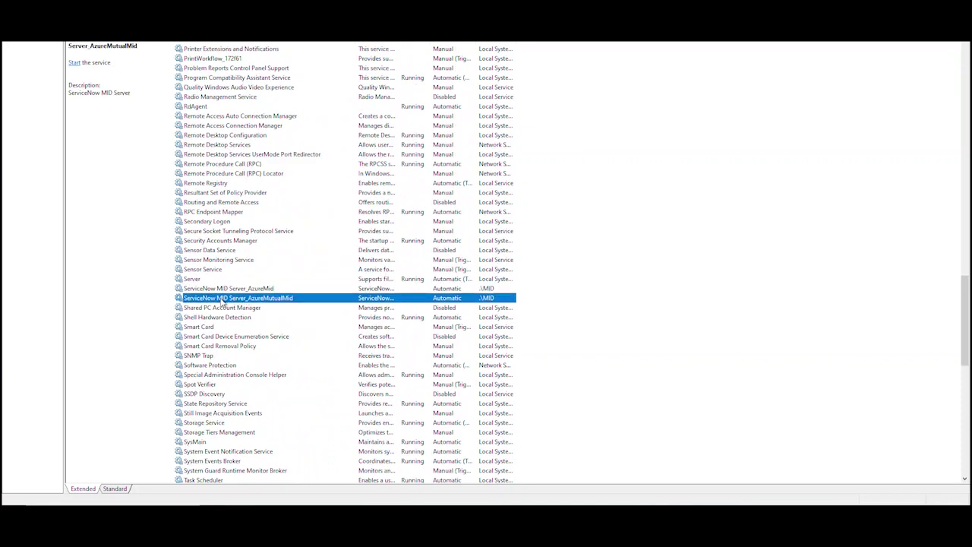
click(223, 288)
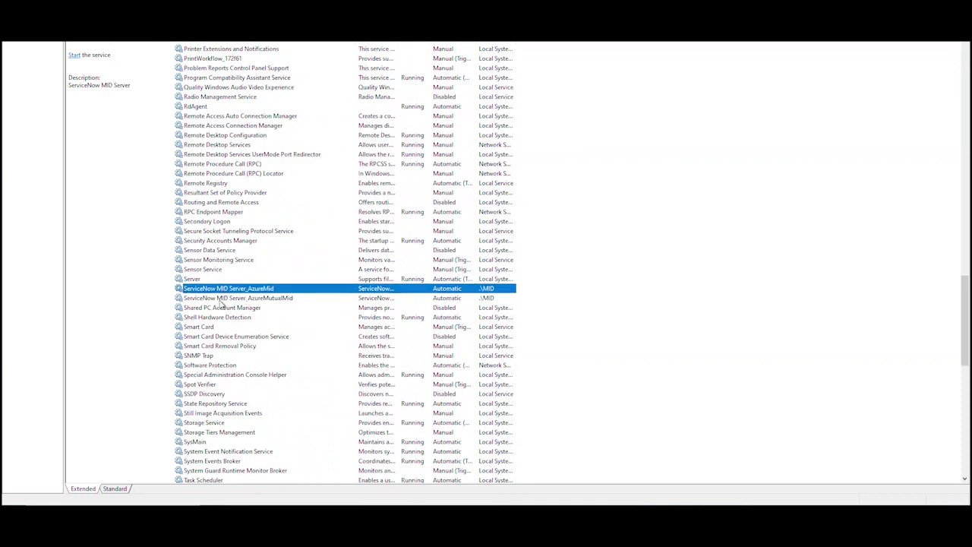
click(223, 301)
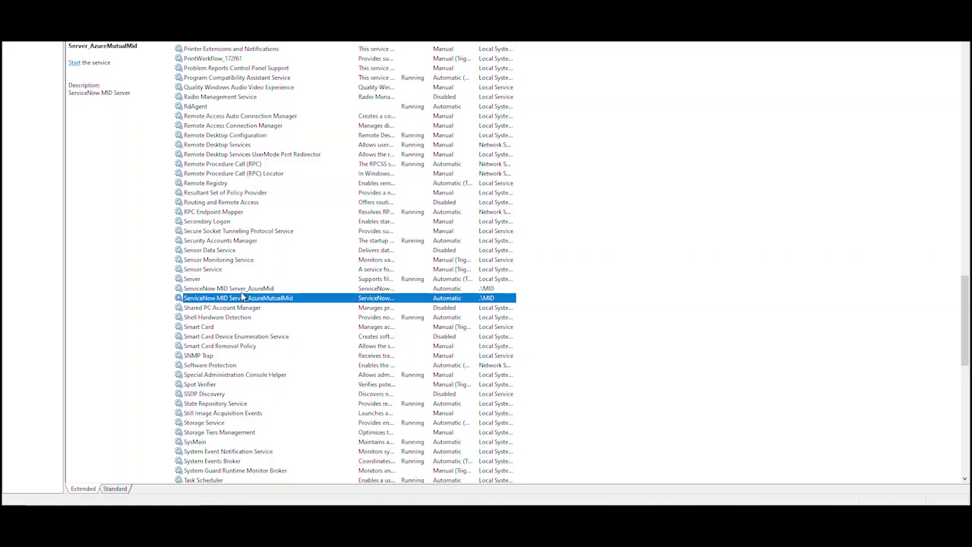
click(241, 289)
click(238, 301)
Step: Sign in and download the Windows (MSI) 64 bit installer from MID Server > Downloads
key(super)
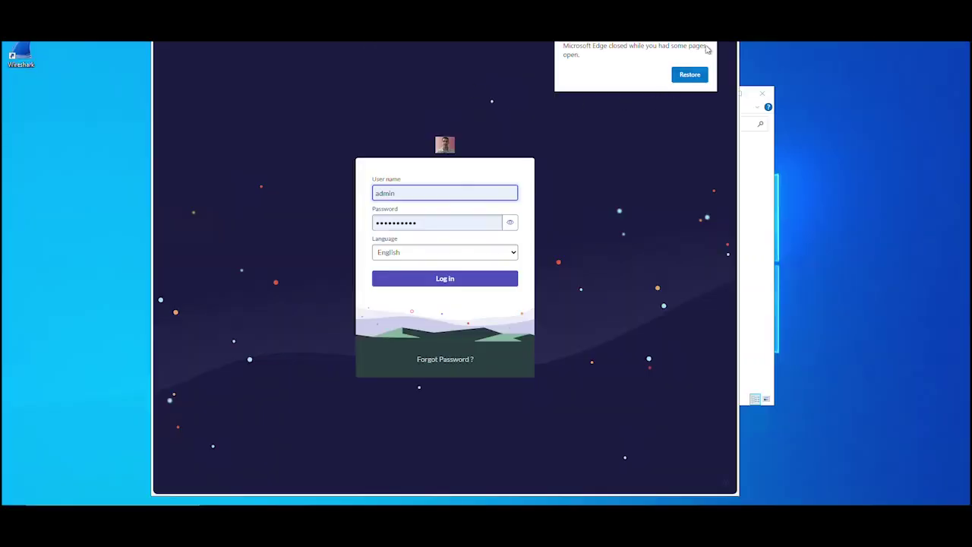
click(410, 282)
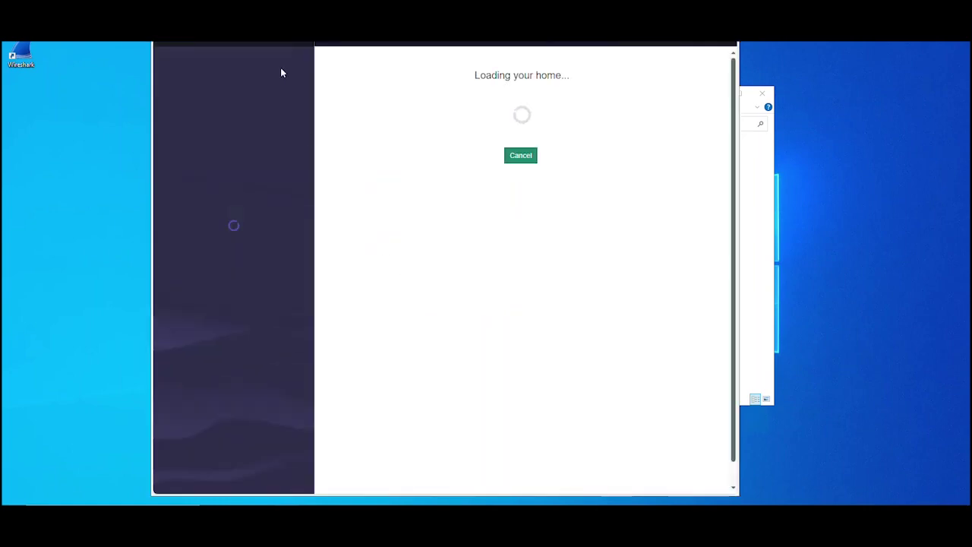
click(228, 60)
text(download)
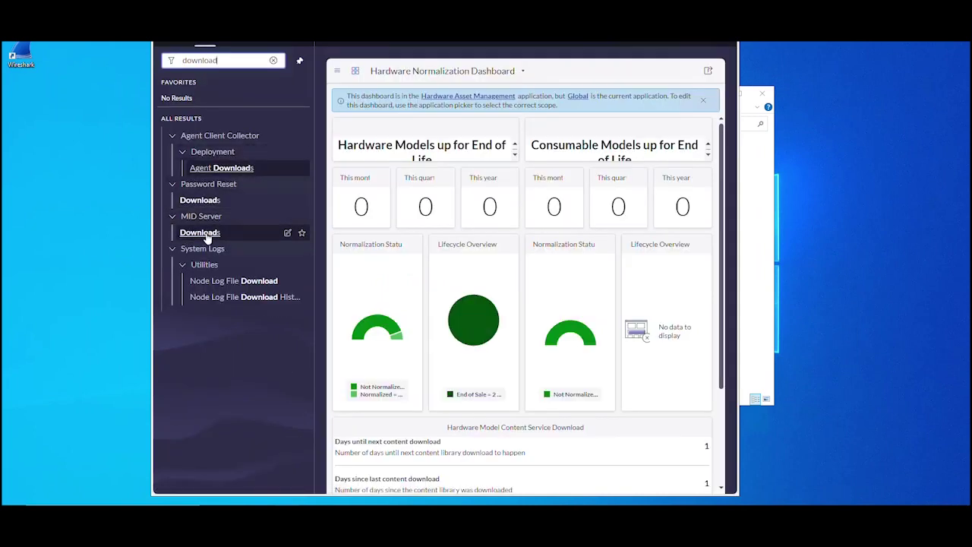
click(205, 234)
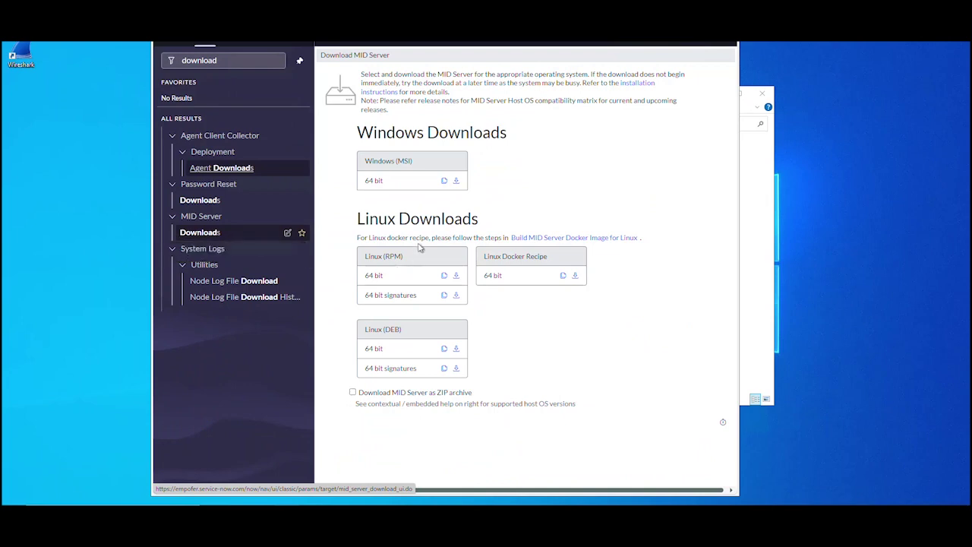
click(456, 182)
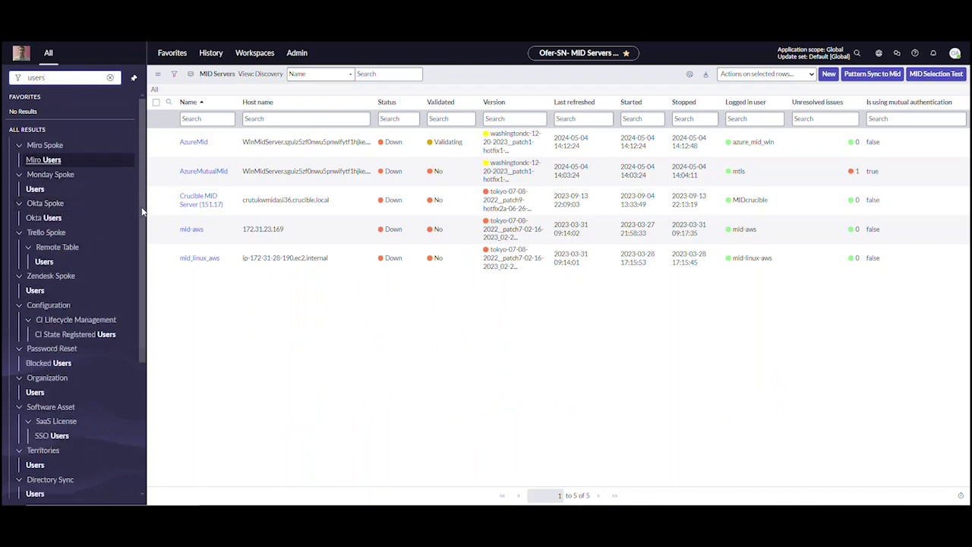
Step: Start a new user record with User ID 'midserver3user'
scroll(142, 427, down, 10)
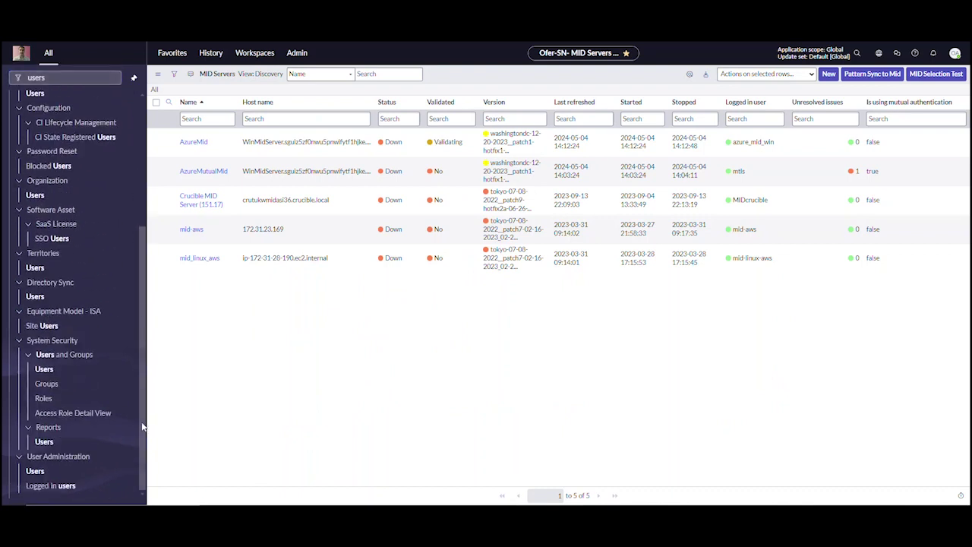
click(35, 472)
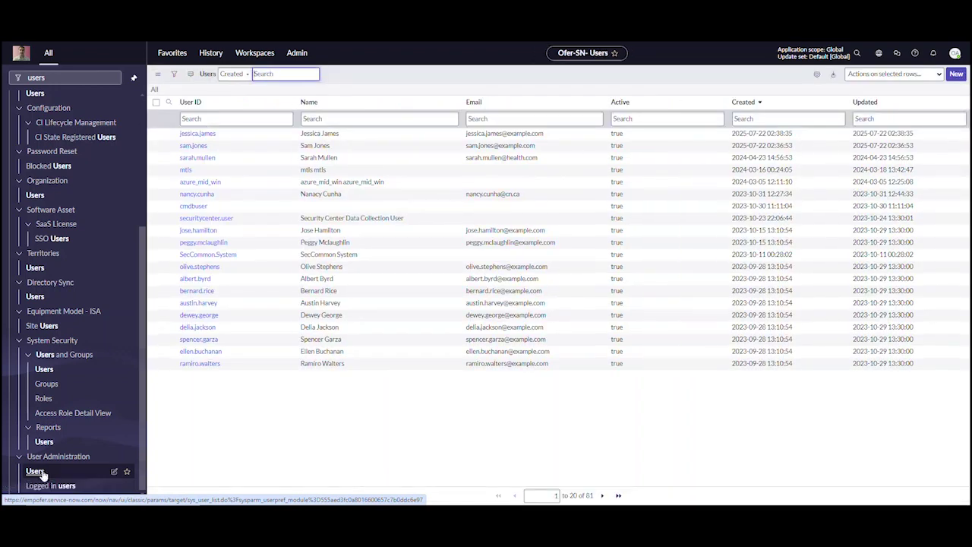
click(956, 73)
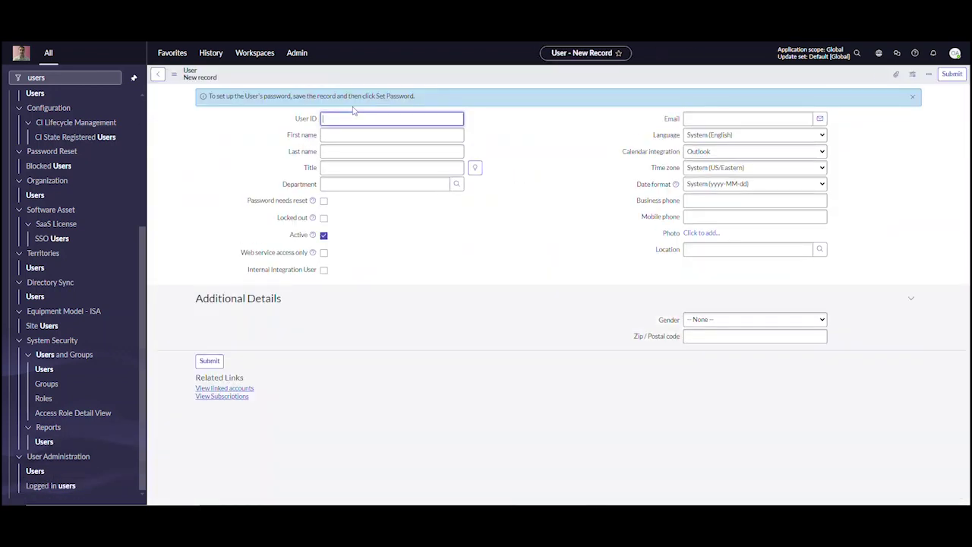
click(353, 119)
text(mid)
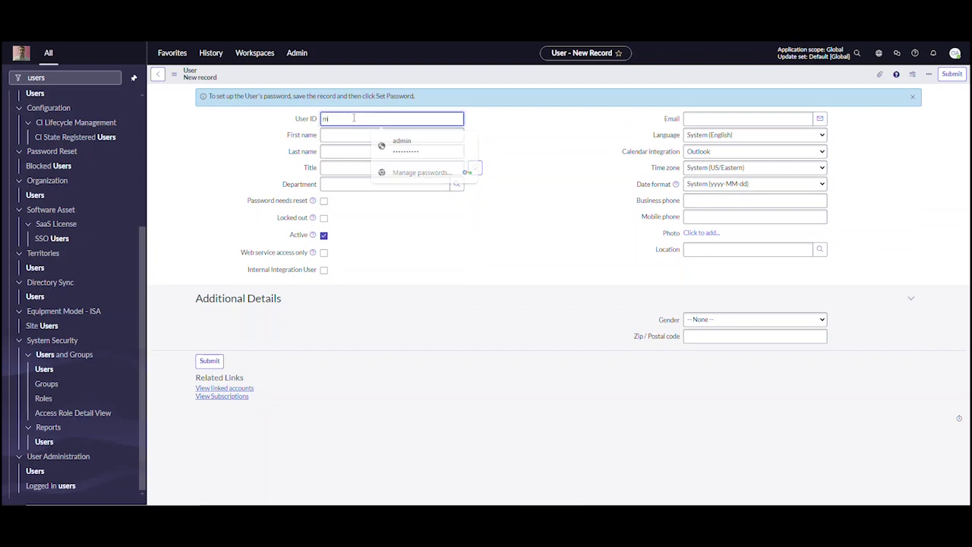
text(server3user)
Step: Reuse 'midserver3user' as the user's First name and Last name
double_click(352, 119)
key(ctrl+c)
click(341, 135)
key(ctrl+v)
click(336, 150)
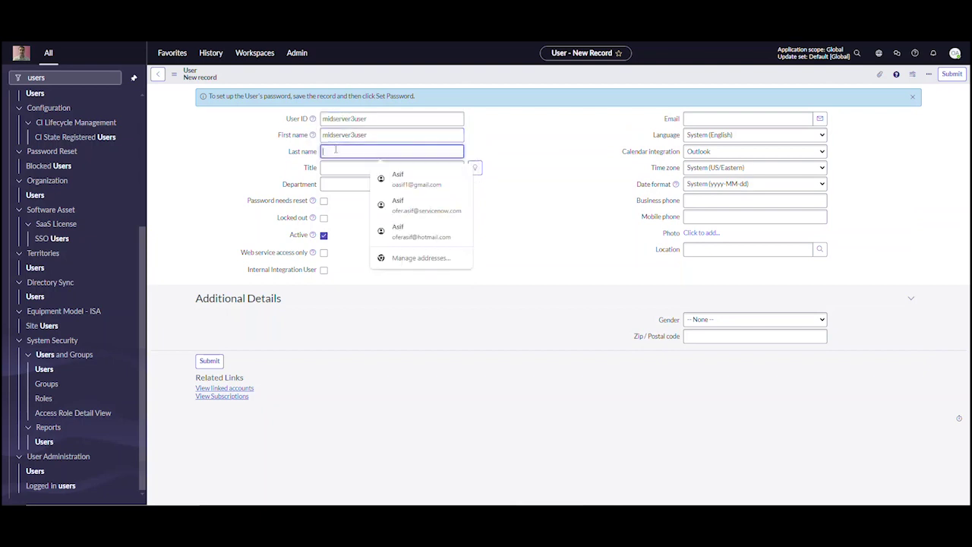
key(ctrl+v)
click(384, 271)
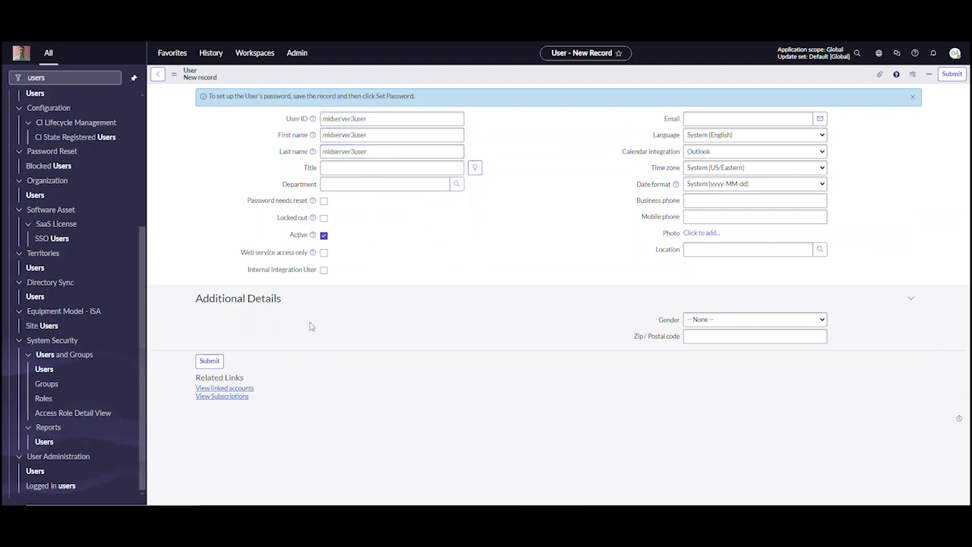
right_click(426, 72)
Step: Save the user record and generate a random password for it
click(439, 77)
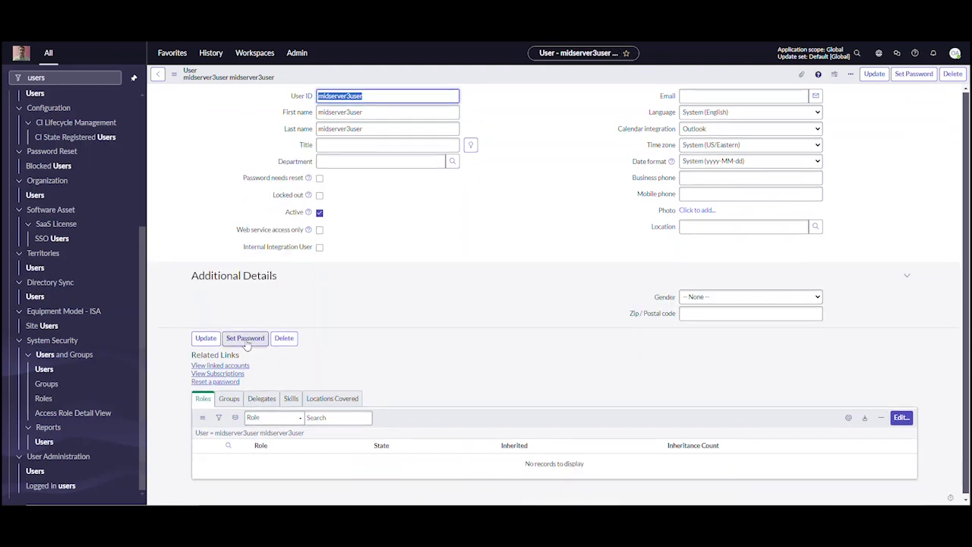
click(246, 339)
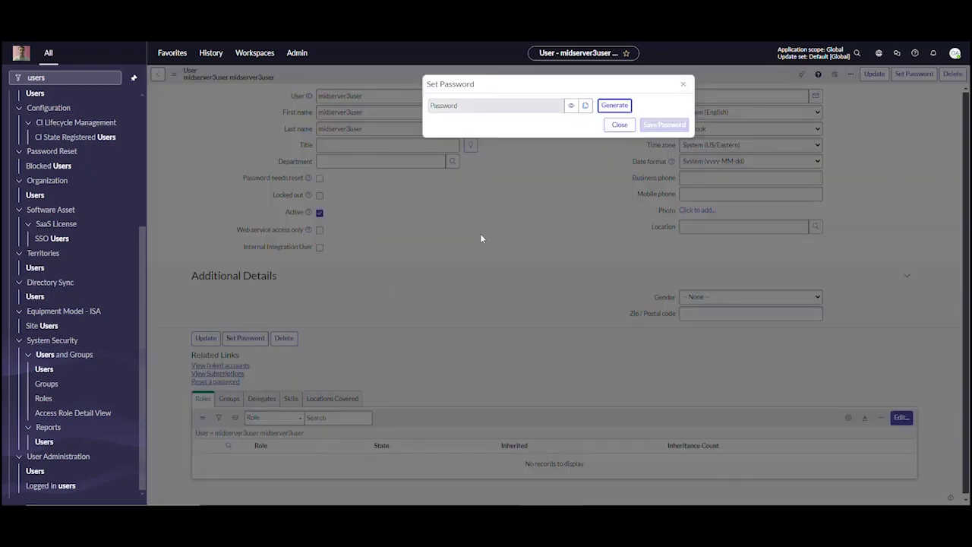
click(614, 105)
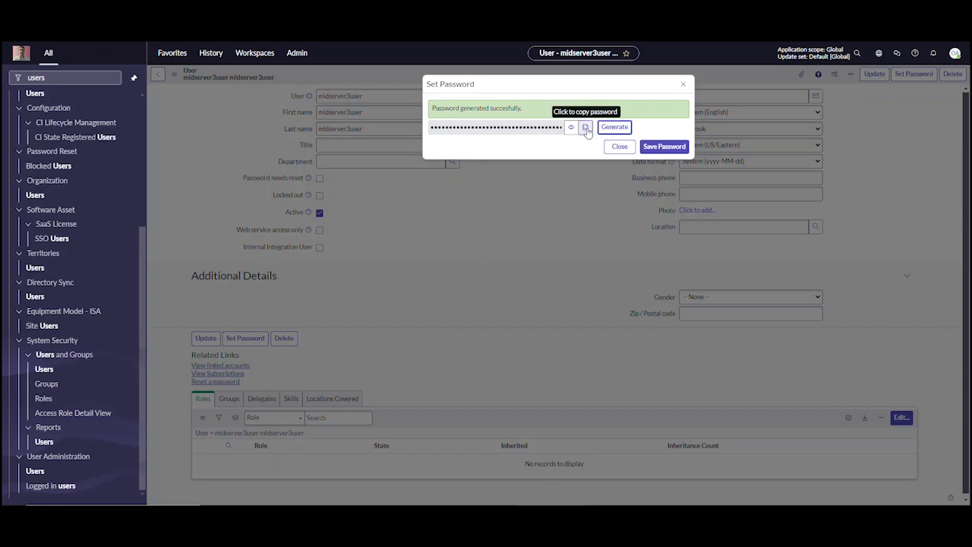
click(586, 129)
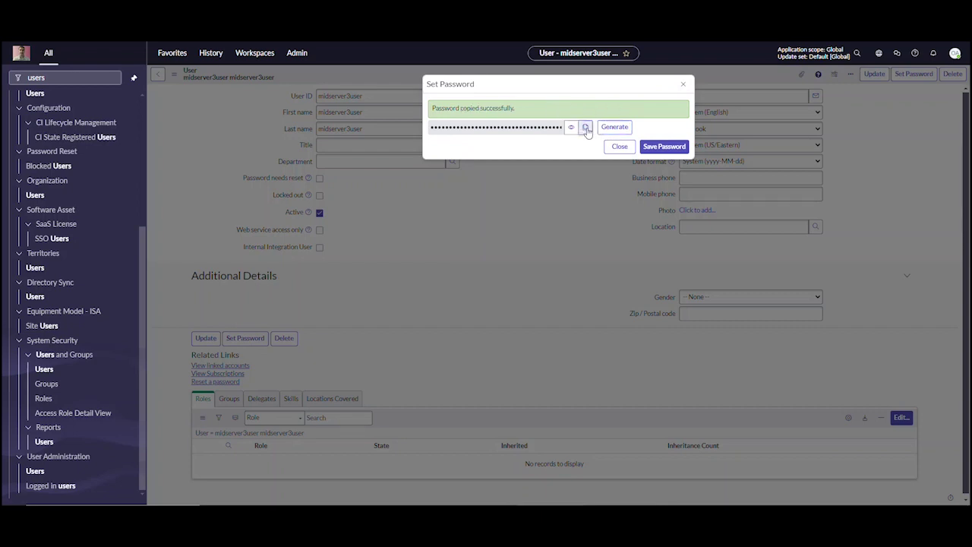
Step: Keep the password in Notepad, save it, and untick Password needs reset
key(alt+Tab)
key(ctrl+v)
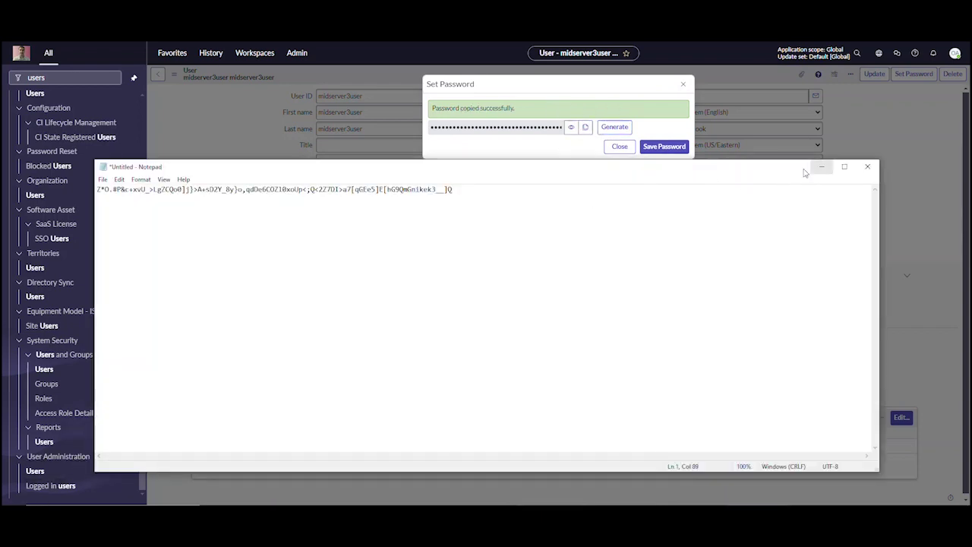
click(820, 167)
click(664, 146)
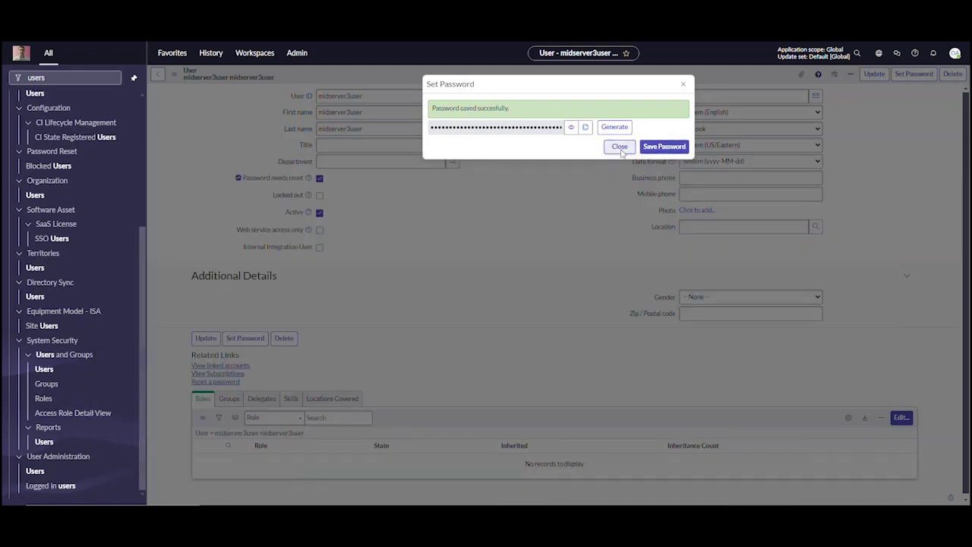
click(621, 149)
click(320, 178)
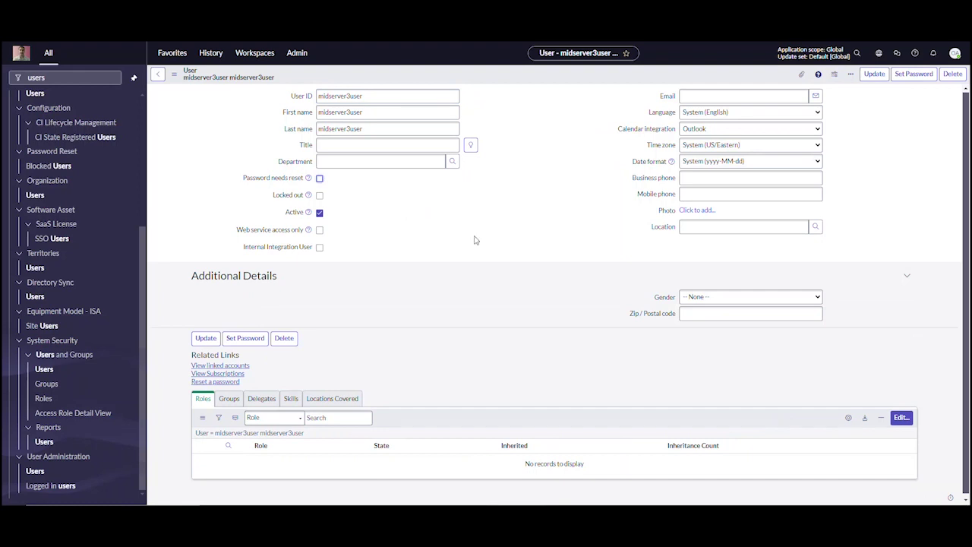
Step: Save the user and add the mid_server role to its roles
right_click(494, 77)
click(507, 80)
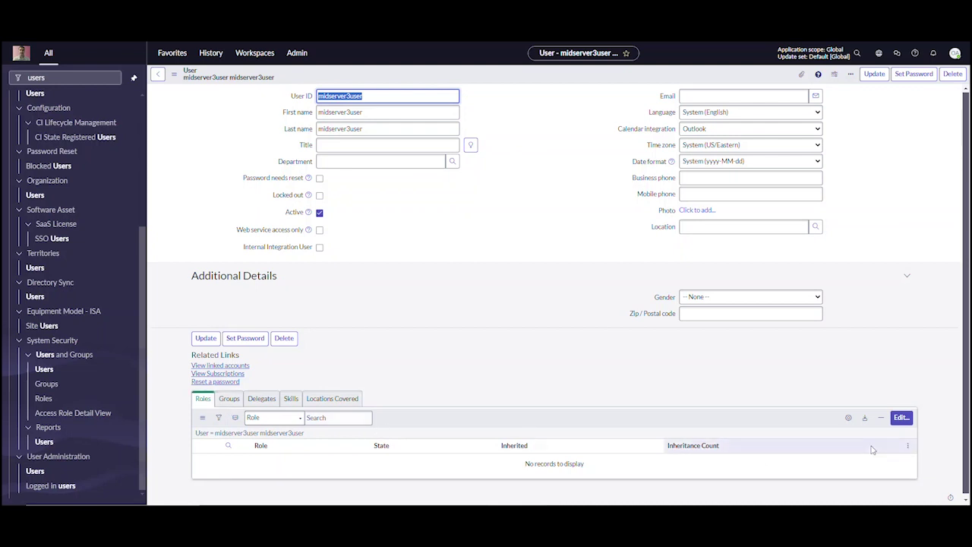
click(899, 419)
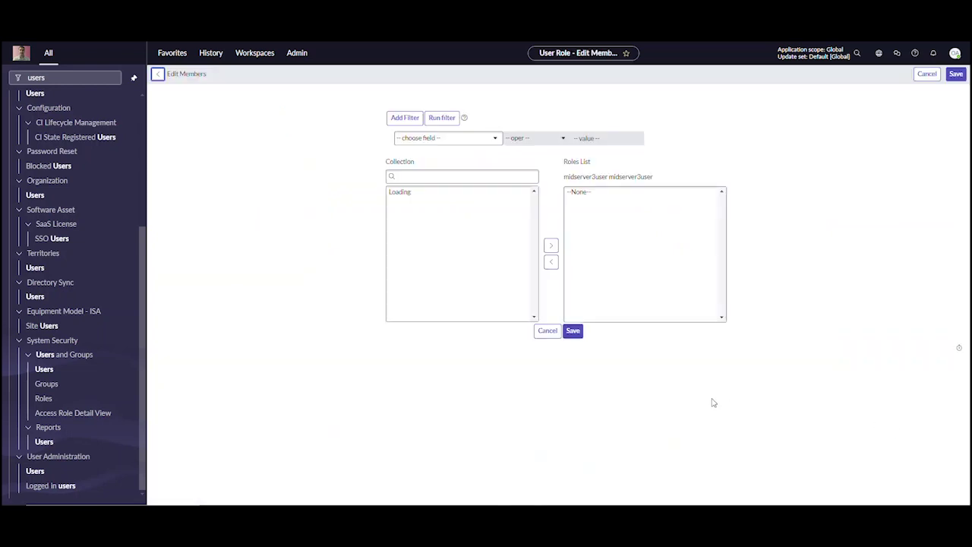
click(435, 176)
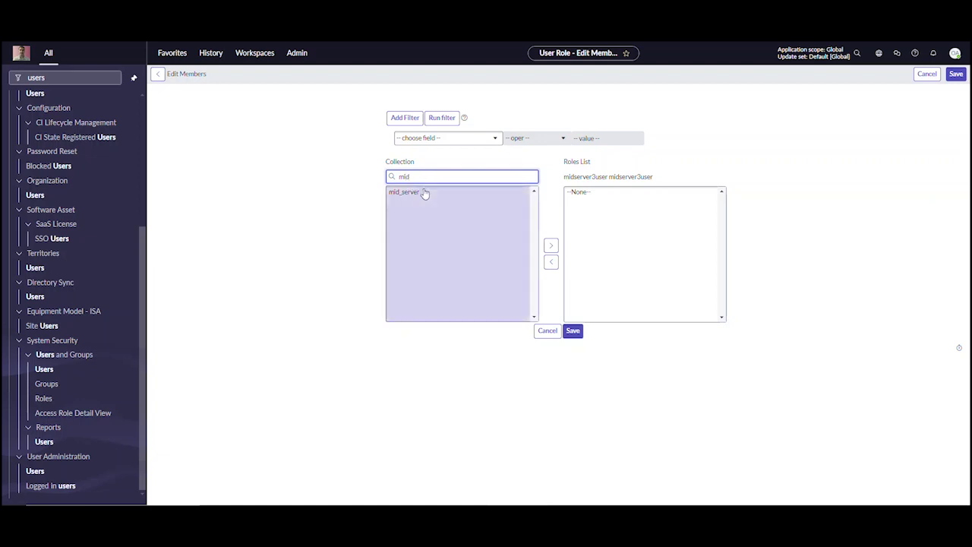
click(424, 193)
click(547, 246)
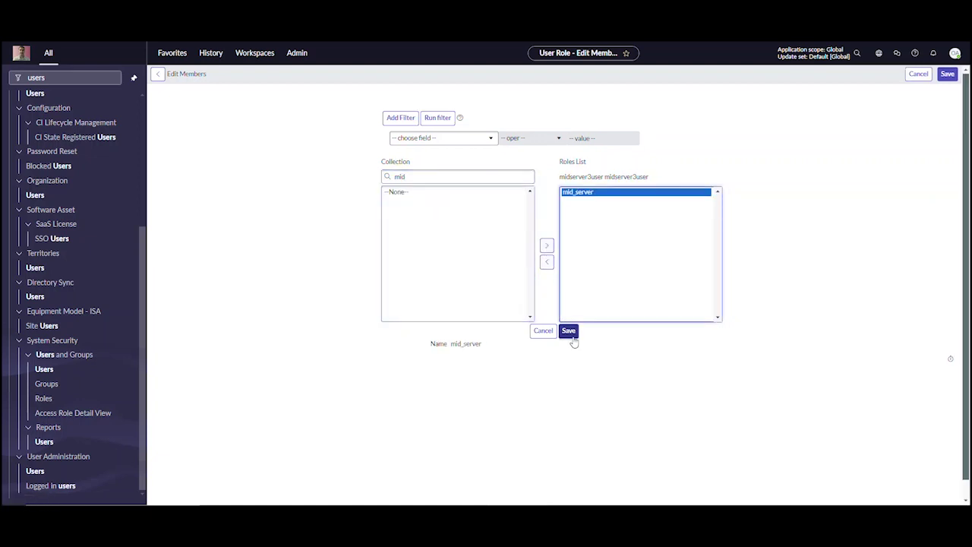
click(570, 332)
Step: Paste the username on a new first line above the password in Notepad
key(alt+Tab)
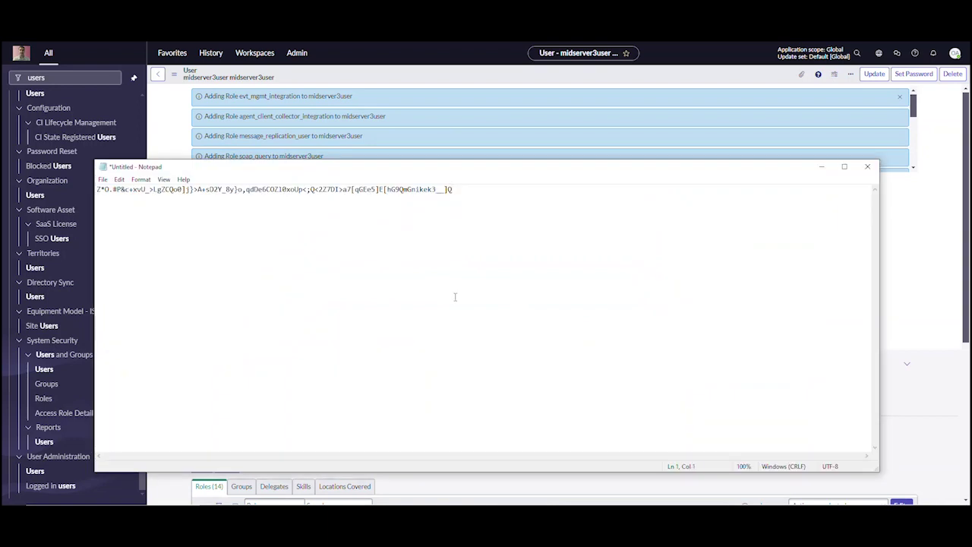
key(Return)
key(ctrl+v)
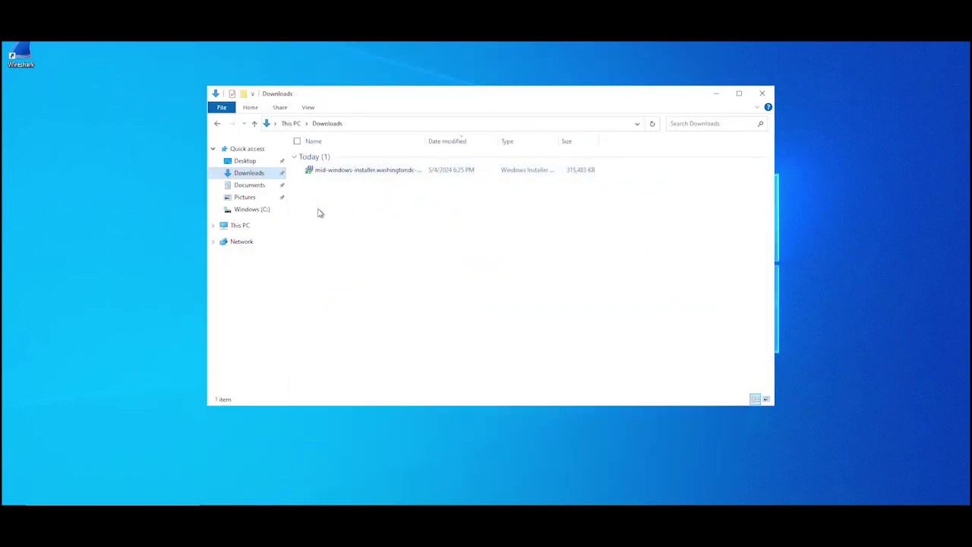
Step: Install the mid-windows-installer package from the Downloads folder
click(251, 211)
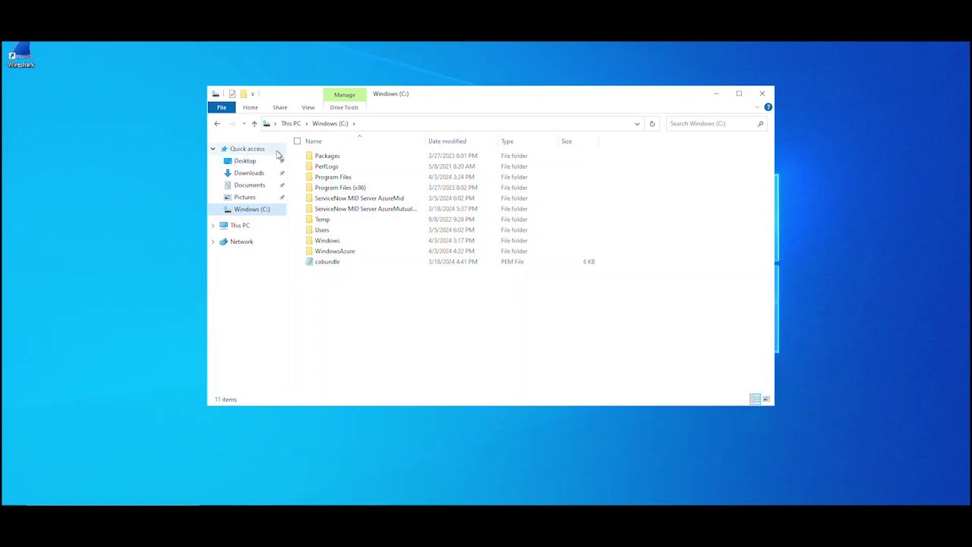
click(249, 173)
right_click(328, 172)
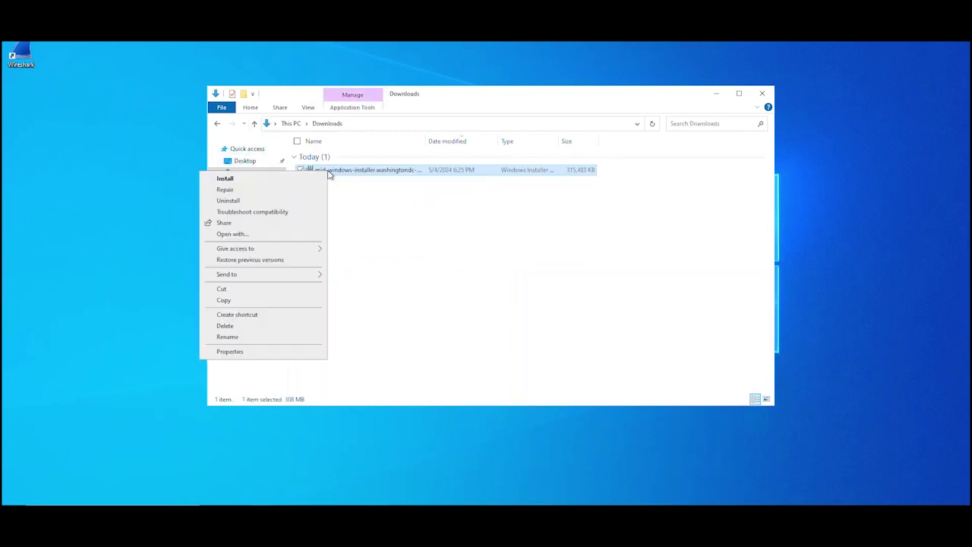
click(226, 179)
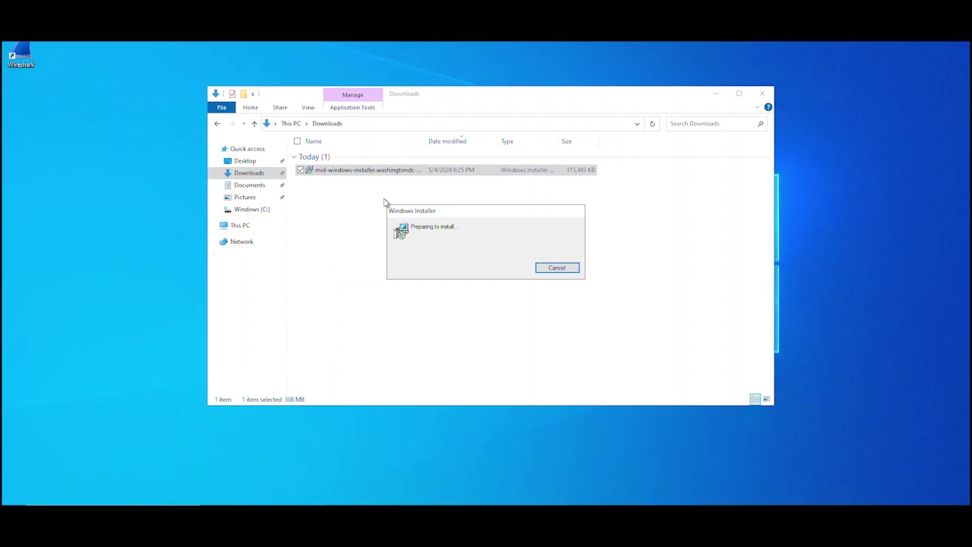
click(544, 331)
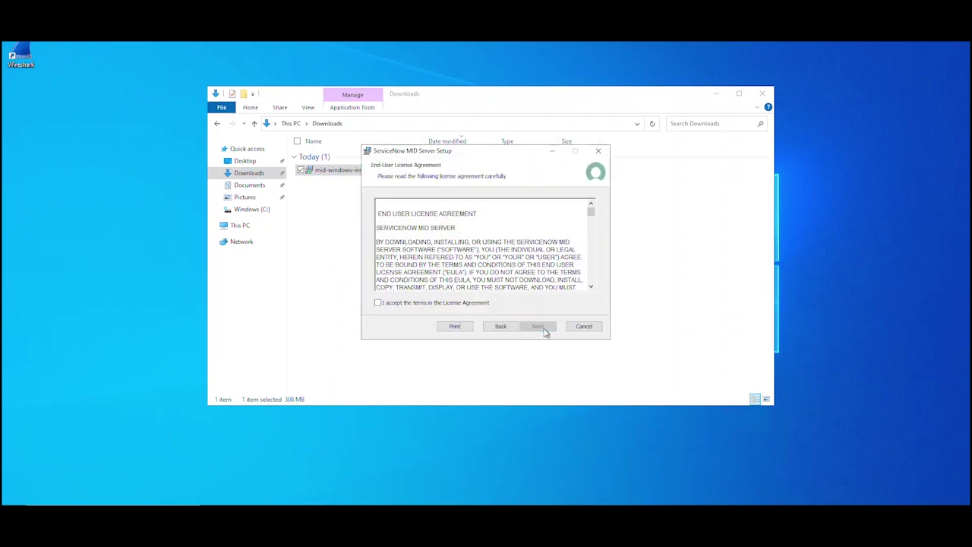
click(378, 302)
click(538, 326)
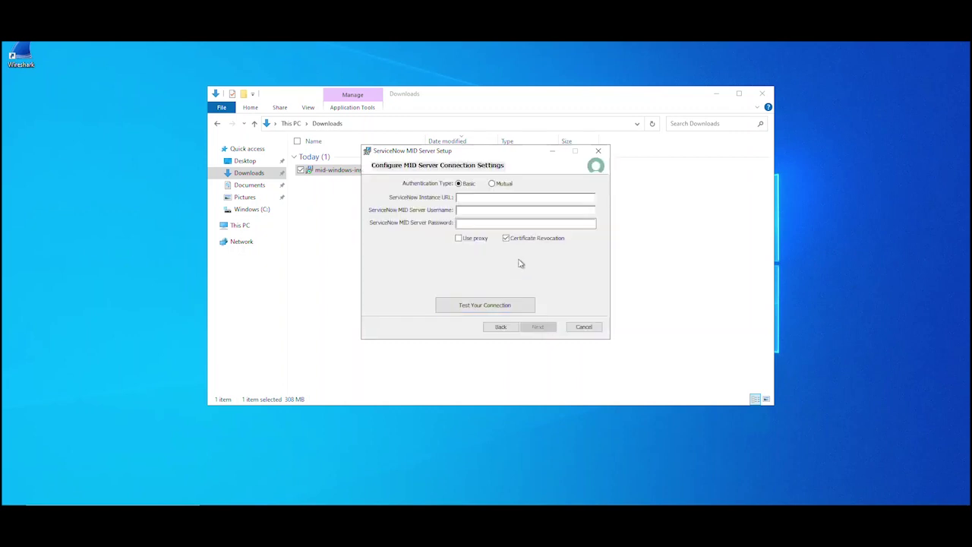
click(474, 196)
text(https://empofer.service-now.com)
key(ctrl+a)
click(473, 210)
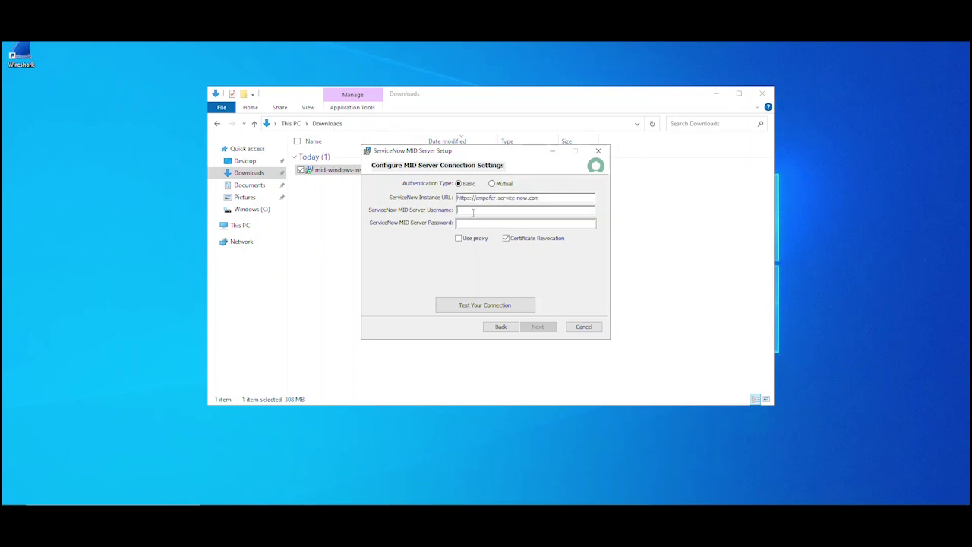
text(midserver3user)
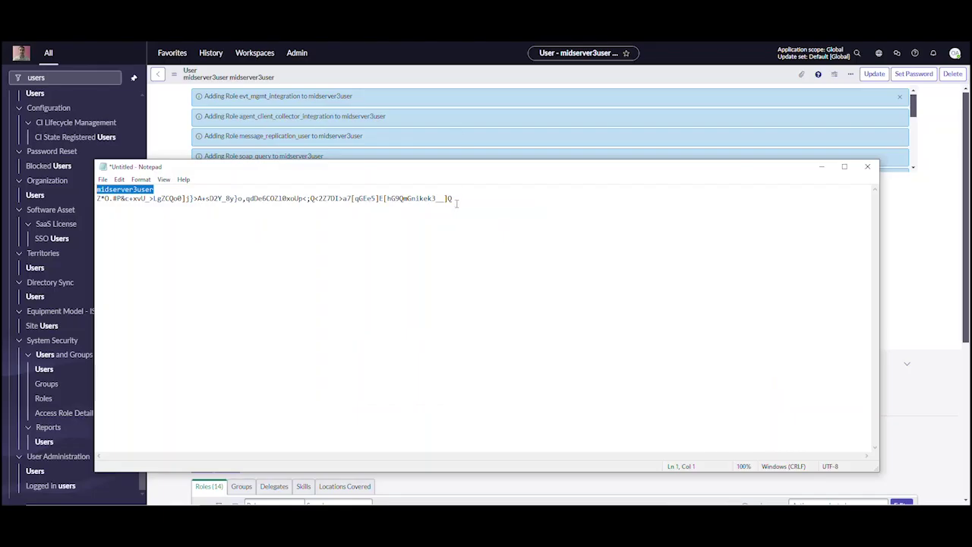
Step: Paste the MID user's password from Notepad and pass the connection test
drag(453, 198, 92, 198)
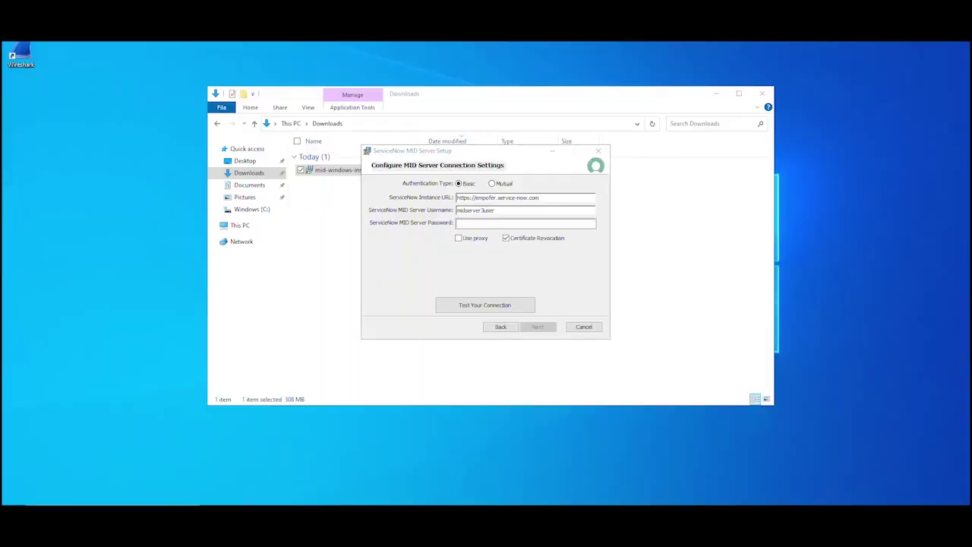
click(483, 224)
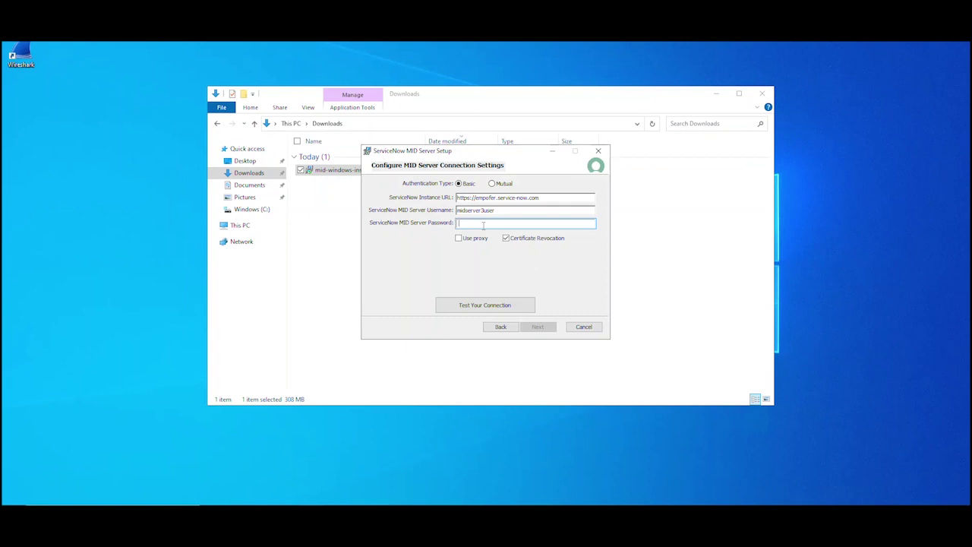
key(ctrl+v)
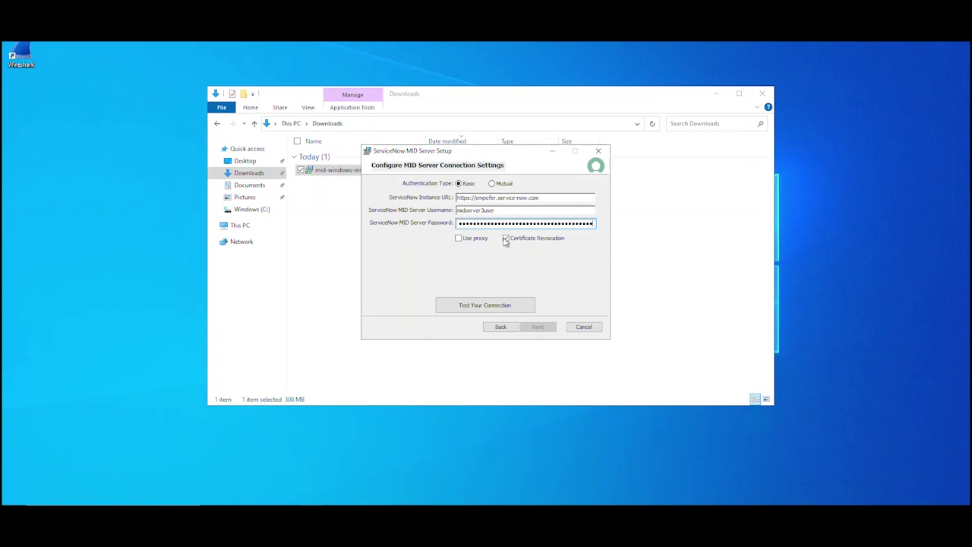
click(470, 305)
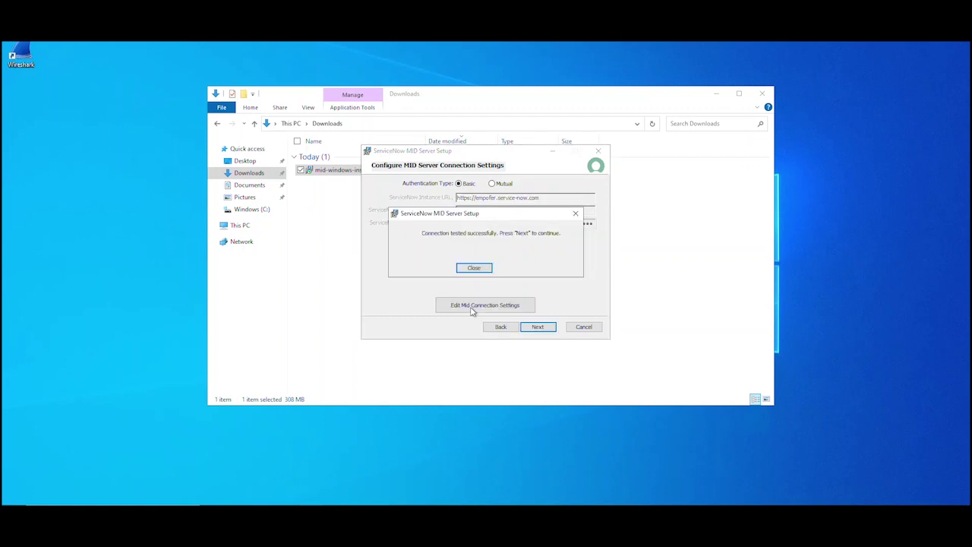
click(474, 267)
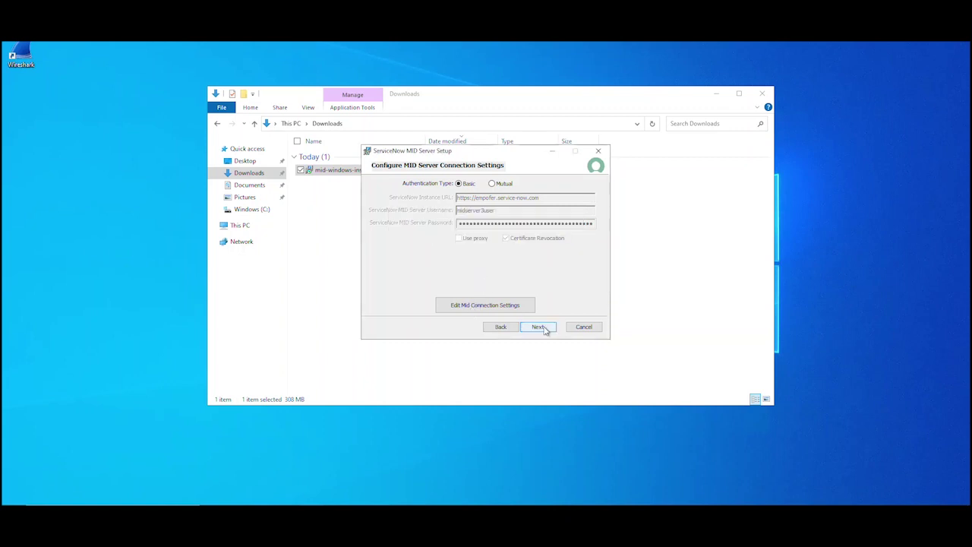
click(543, 329)
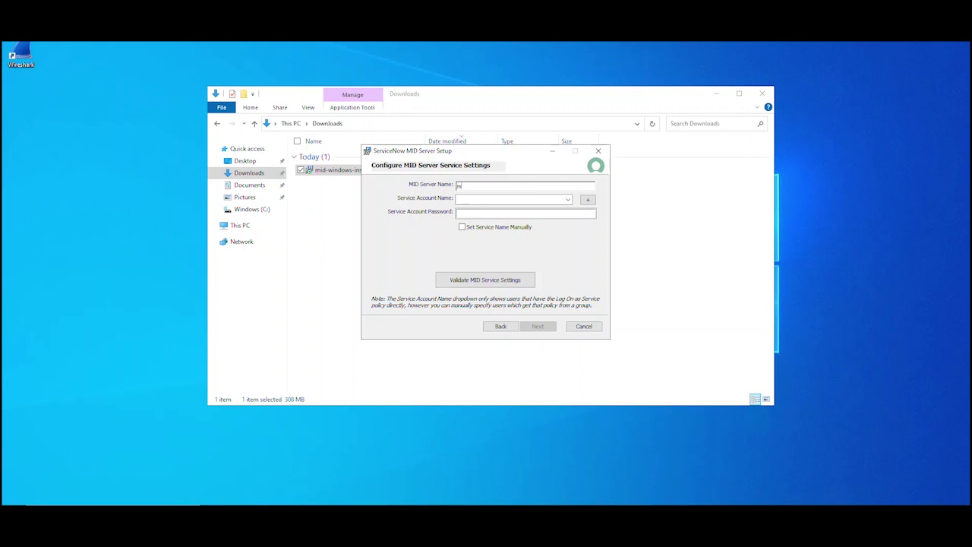
Step: Name the MID server mid3 and create a new local service account with a password
text(mid3)
click(588, 199)
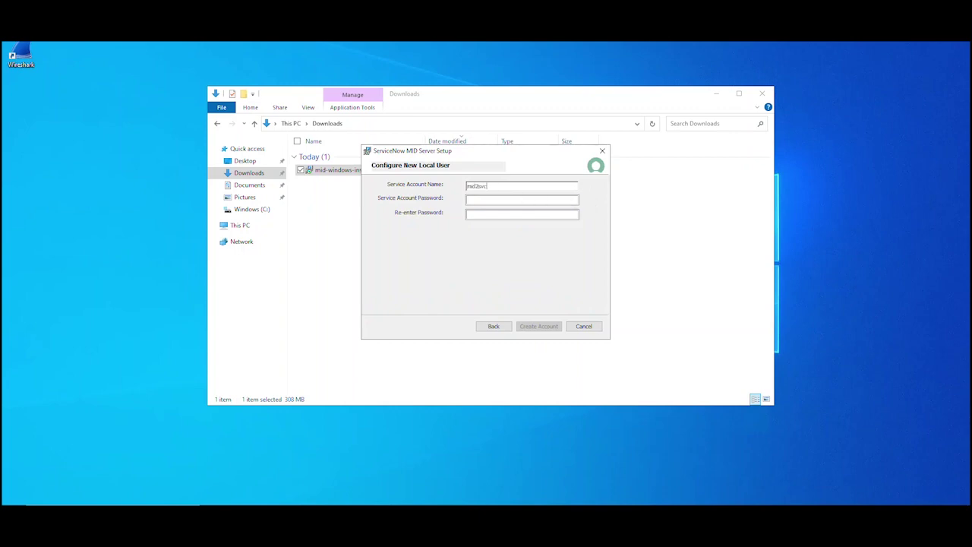
click(483, 197)
click(534, 200)
click(539, 327)
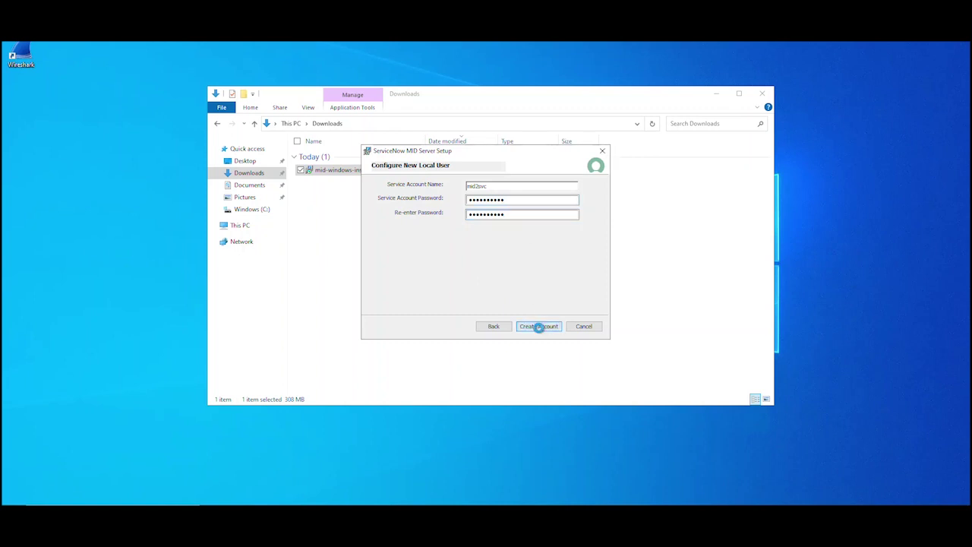
Step: Select the new service account, enter its password, and validate the service settings
click(568, 199)
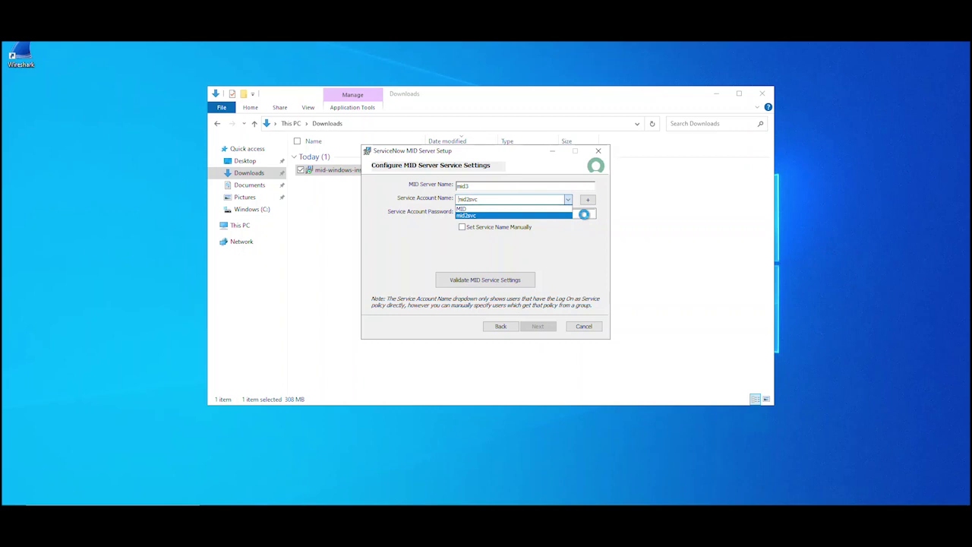
click(584, 214)
click(585, 213)
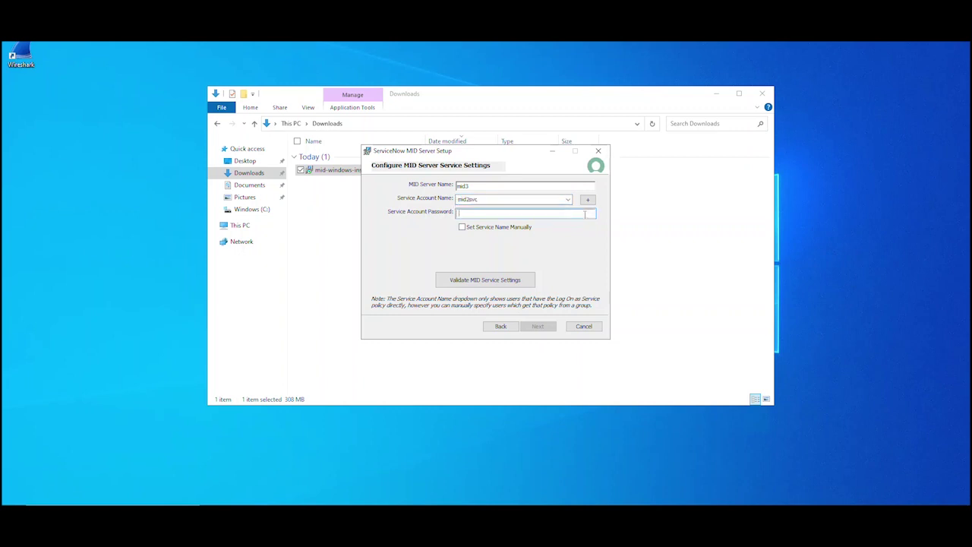
text(**********)
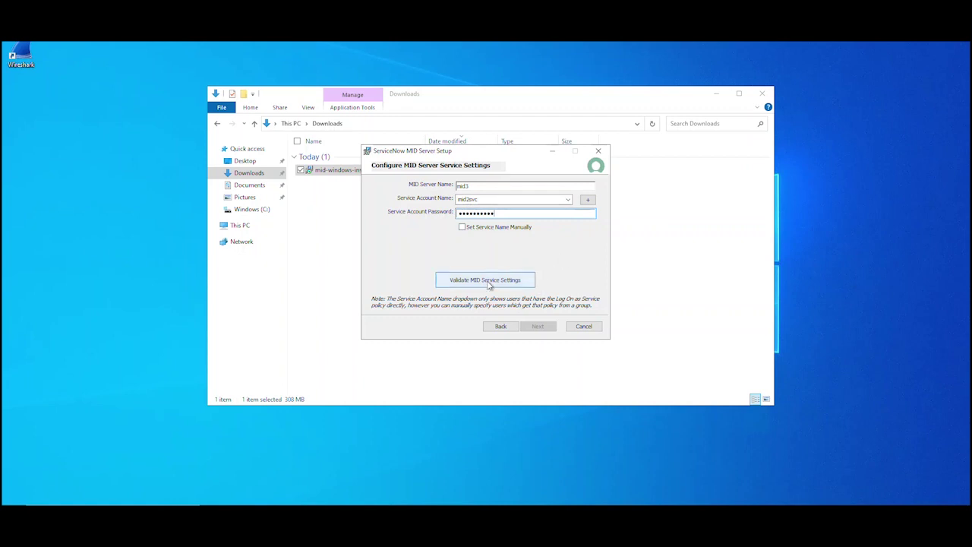
click(531, 278)
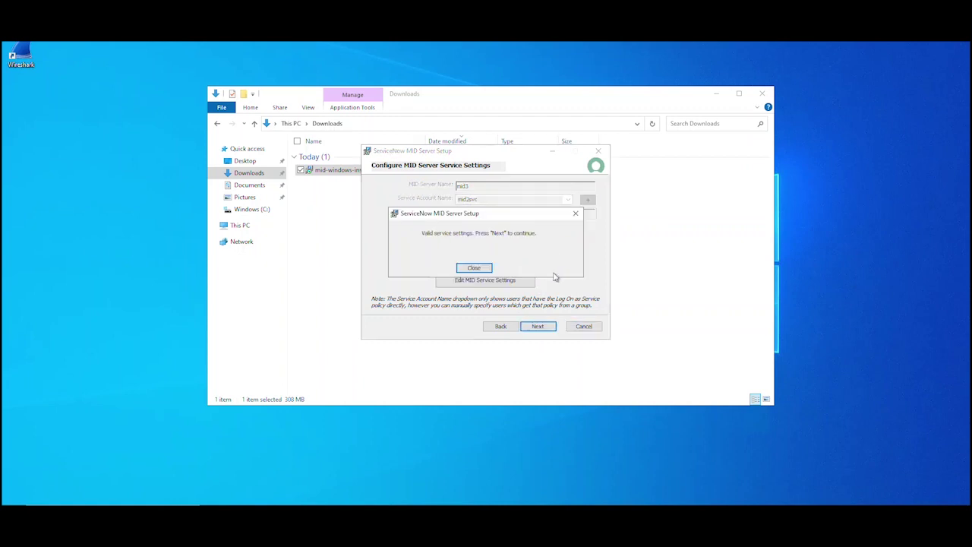
click(474, 269)
click(538, 328)
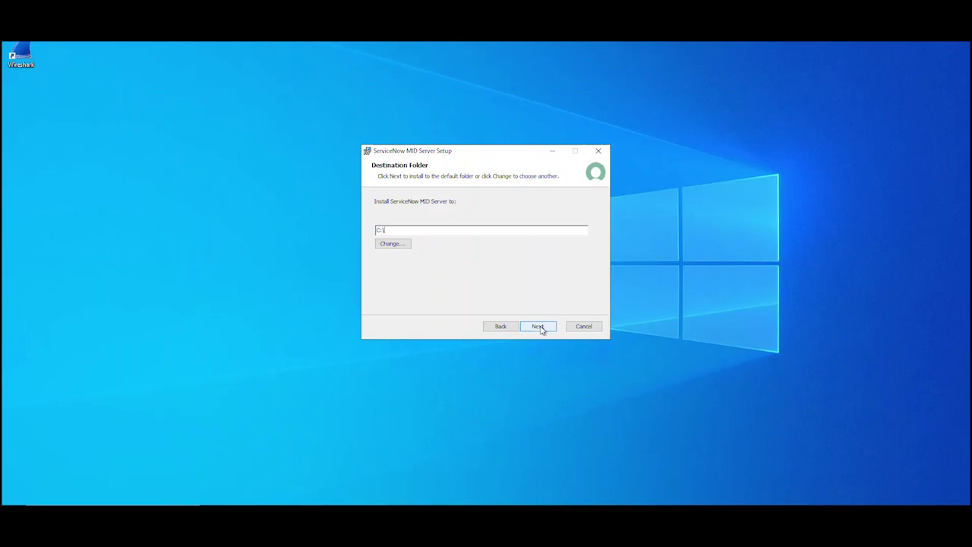
Step: Keep the C:\ destination, enable Start MID Server after installation, and install
click(539, 327)
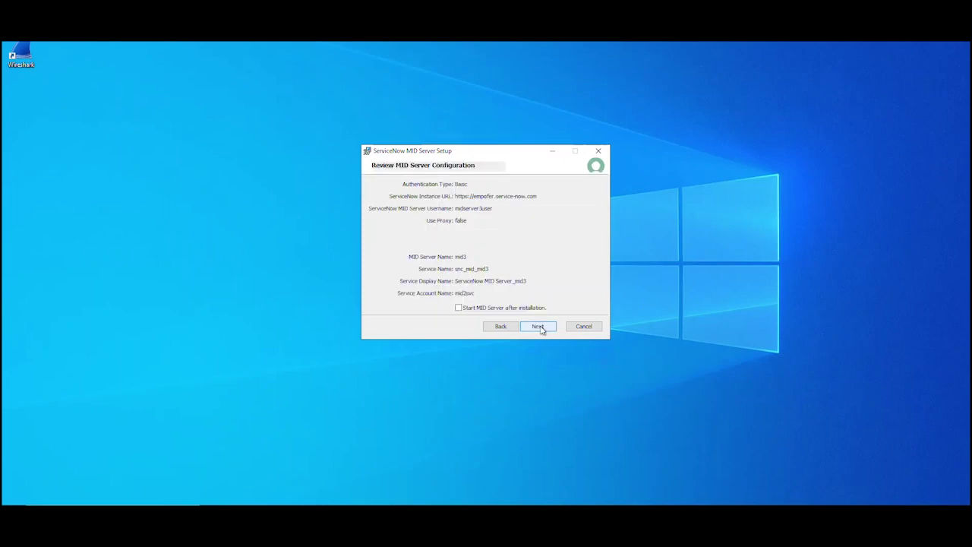
click(458, 308)
click(538, 326)
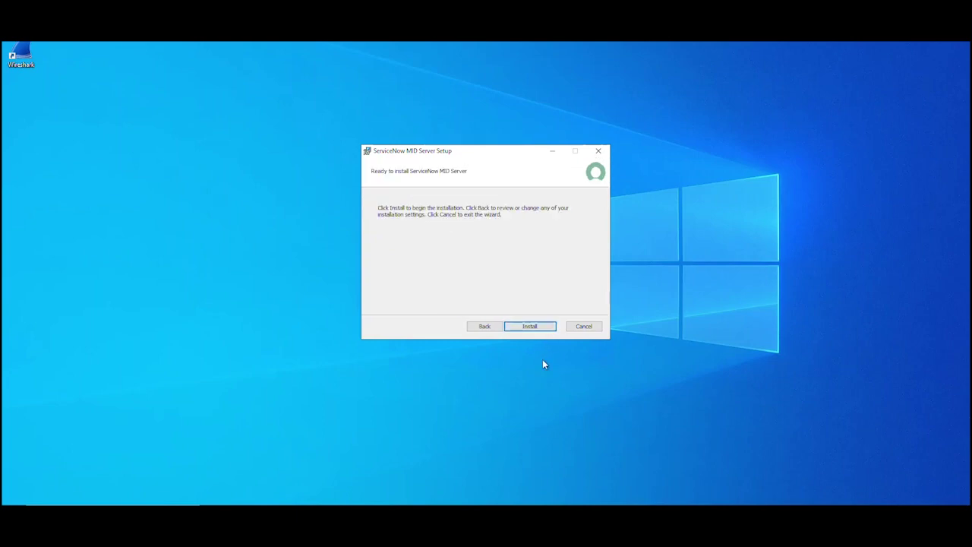
click(532, 328)
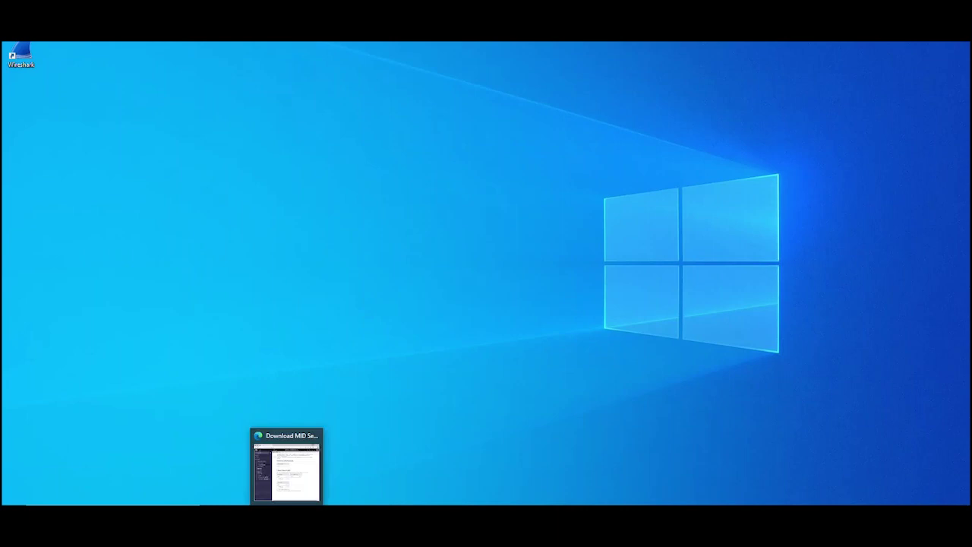
Step: Confirm the ServiceNow MID Server_mid3 service appears in Windows Services as Running
click(239, 467)
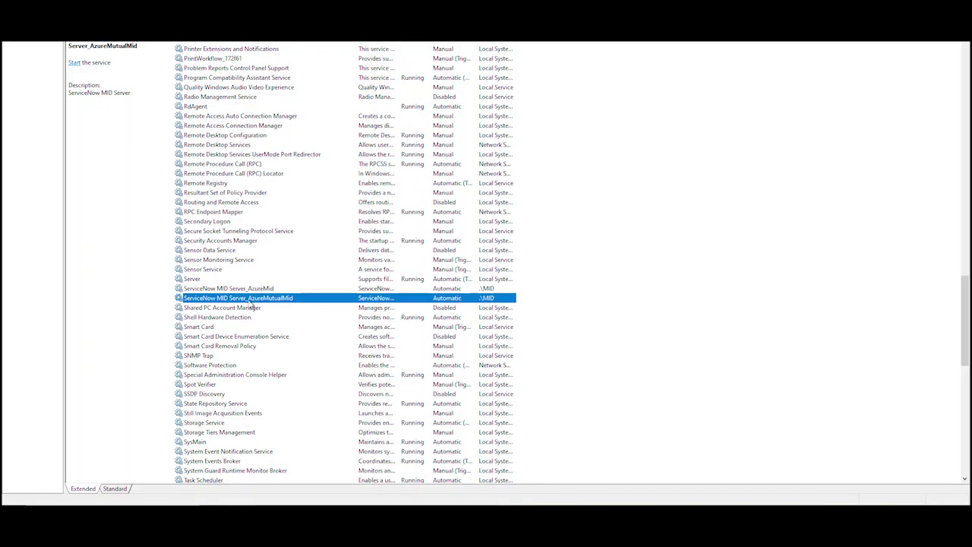
scroll(238, 321, up, 2)
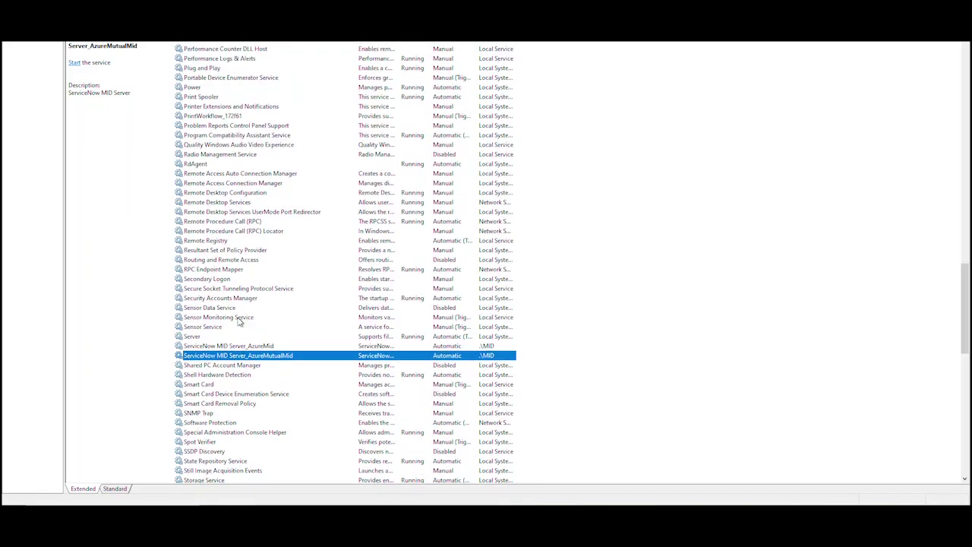
scroll(220, 289, down, 5)
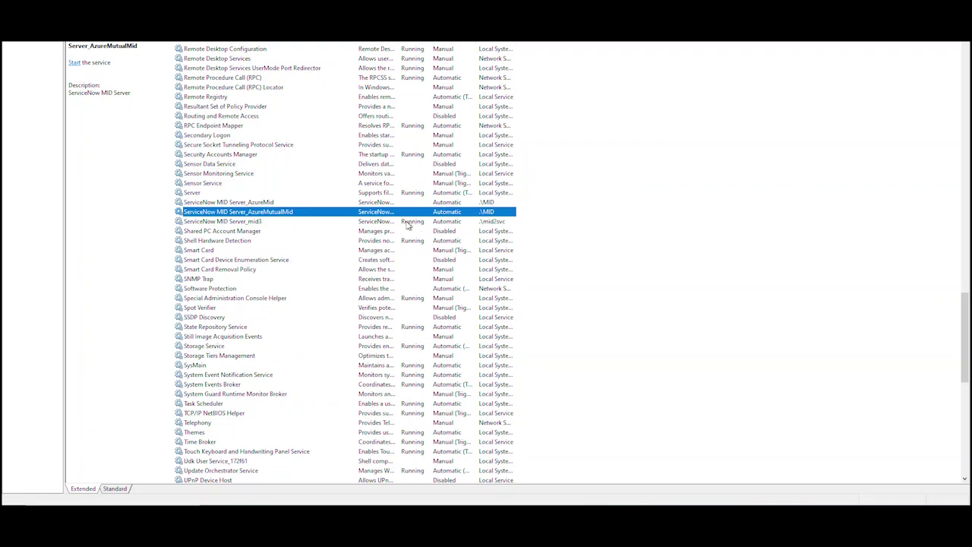
click(258, 221)
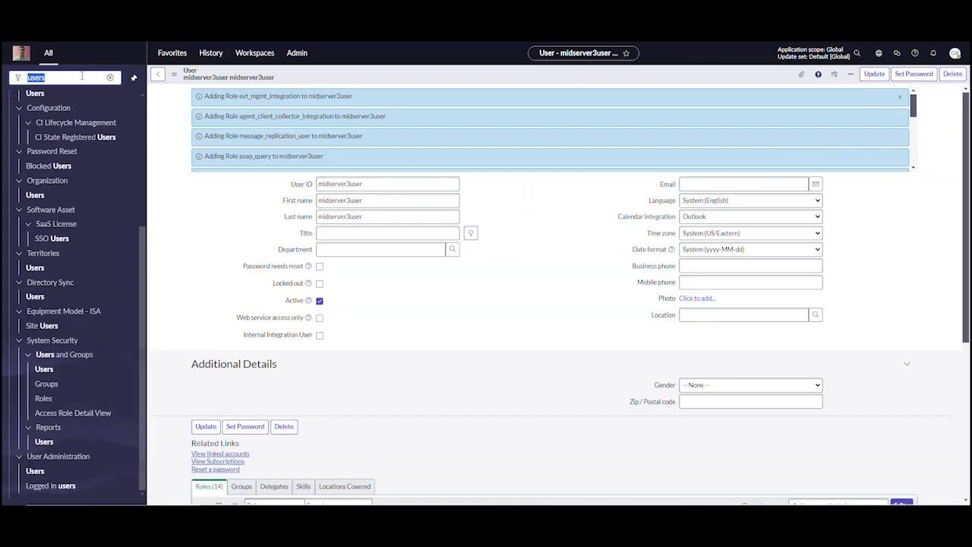
text(mid)
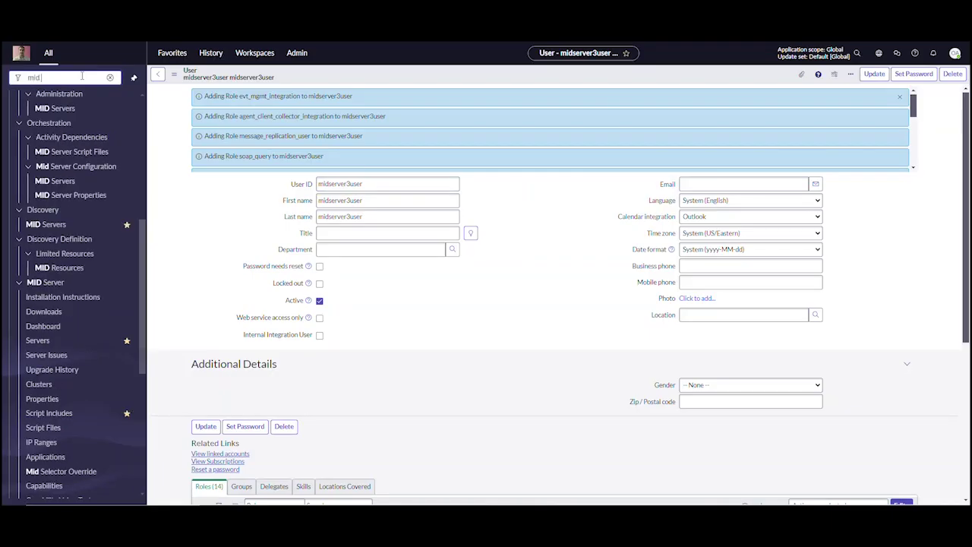
text( s)
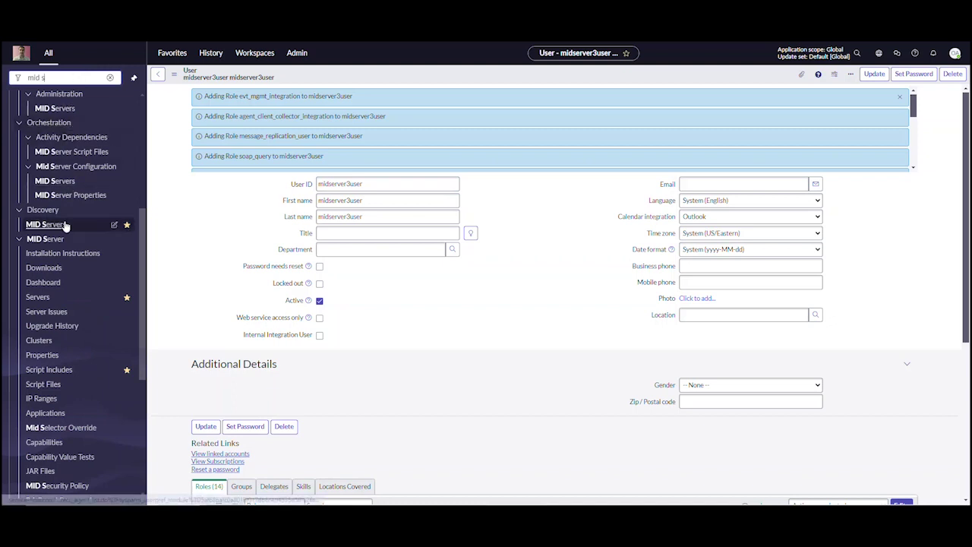
Step: Open the mid3 MID Server record and validate it, saving allow-all applications, capabilities and IP ranges
click(66, 224)
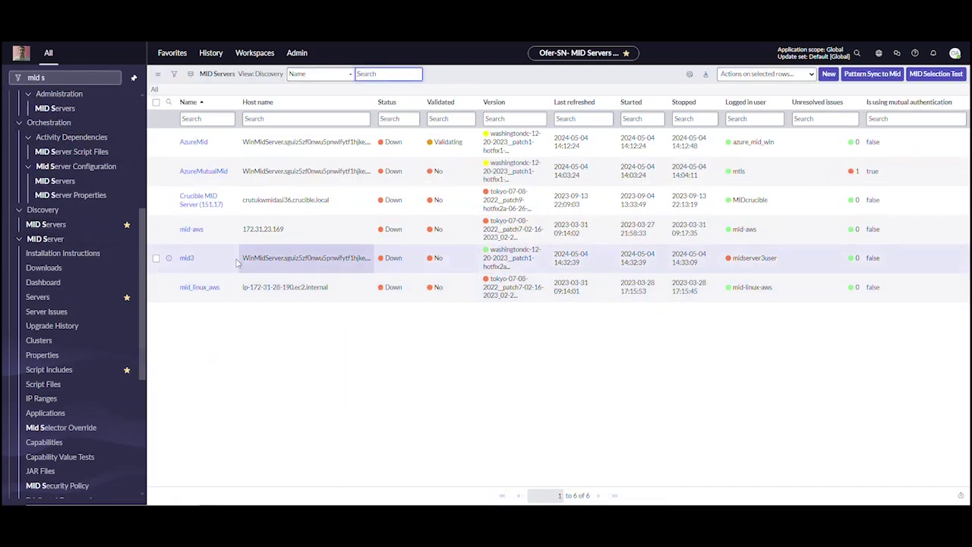
click(186, 259)
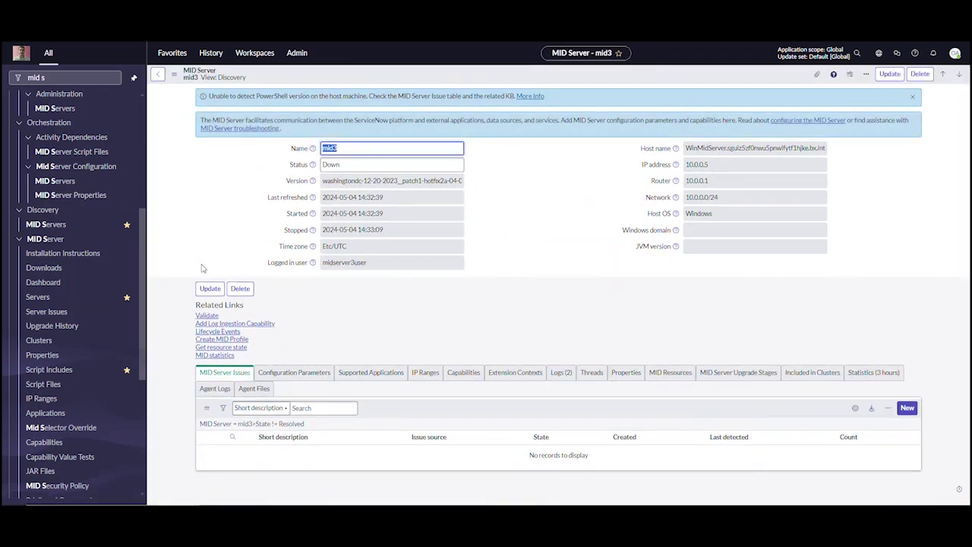
click(207, 316)
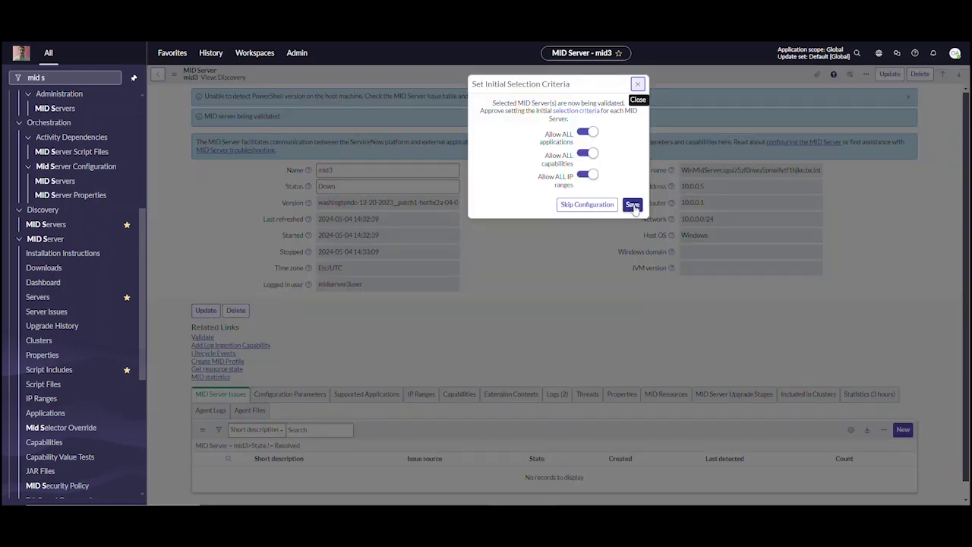
click(634, 205)
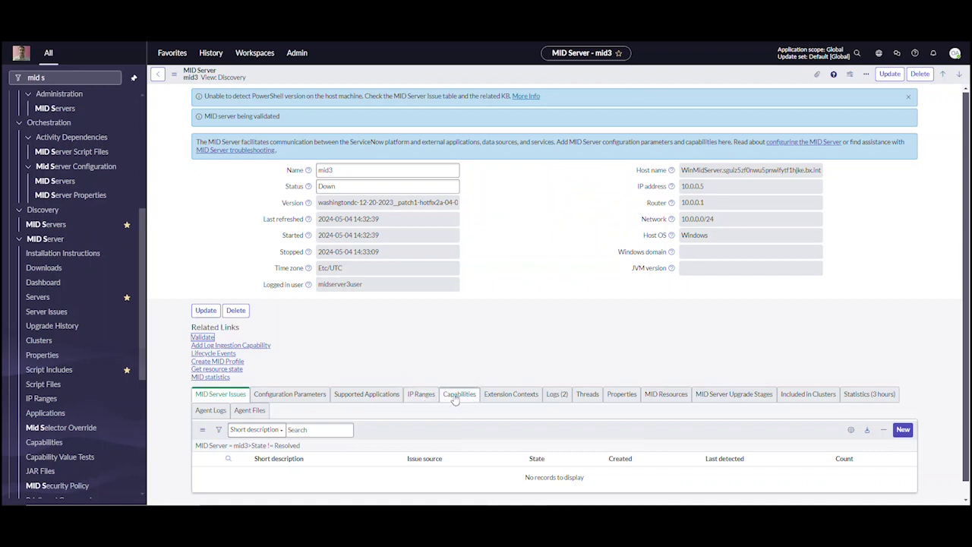
Step: Review mid3's Supported Applications, IP Ranges and Capabilities related lists
click(376, 402)
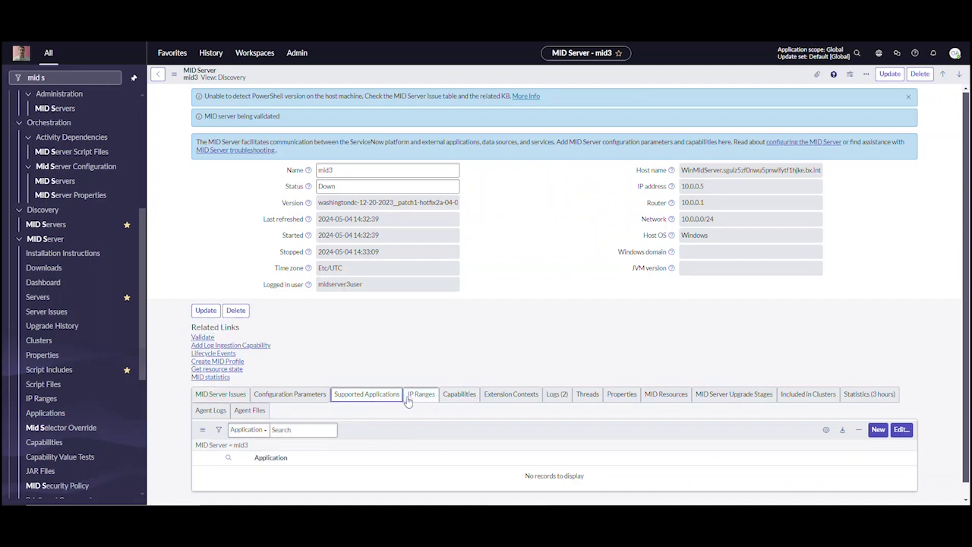
click(423, 400)
click(458, 399)
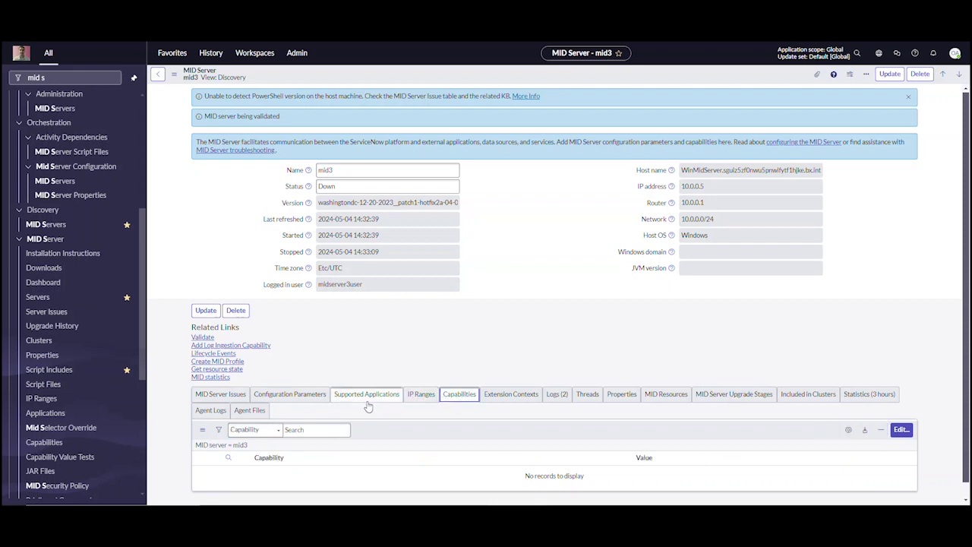
Step: Reload the mid3 record and confirm it shows Validated Yes and Up in the MID Servers list
right_click(380, 73)
click(406, 211)
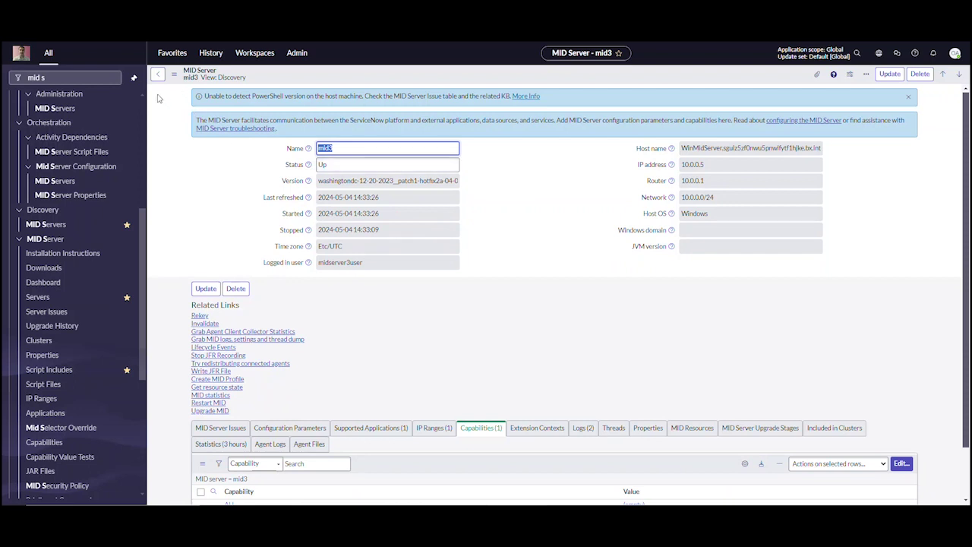
click(73, 109)
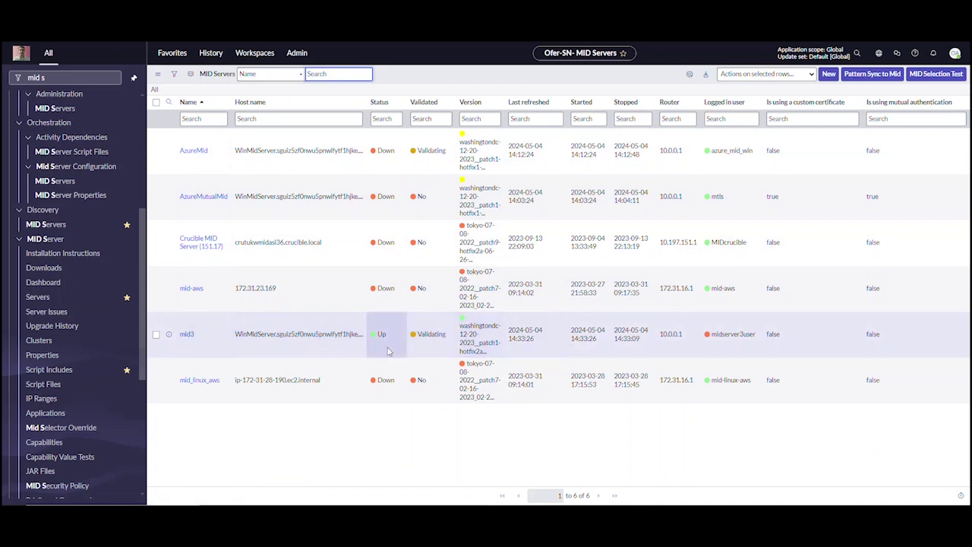
click(187, 334)
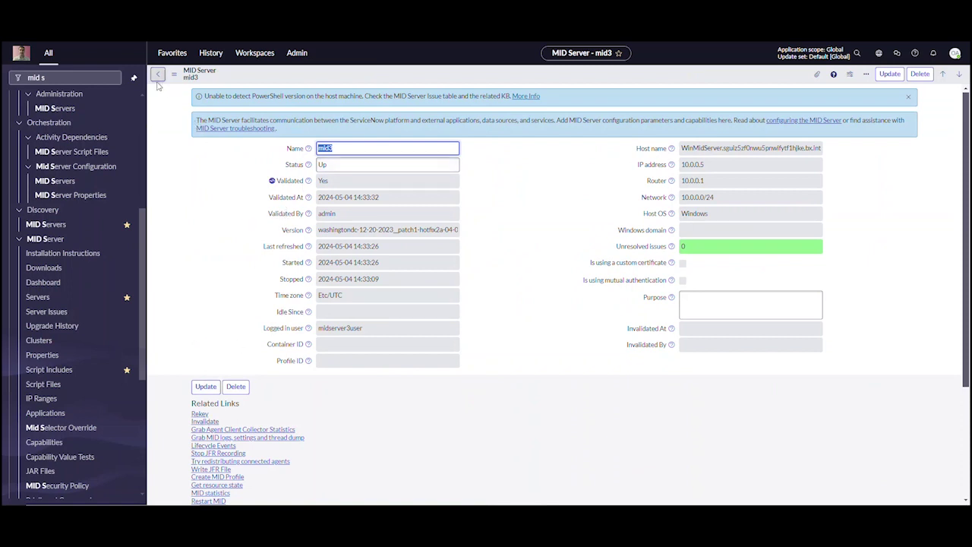
click(60, 112)
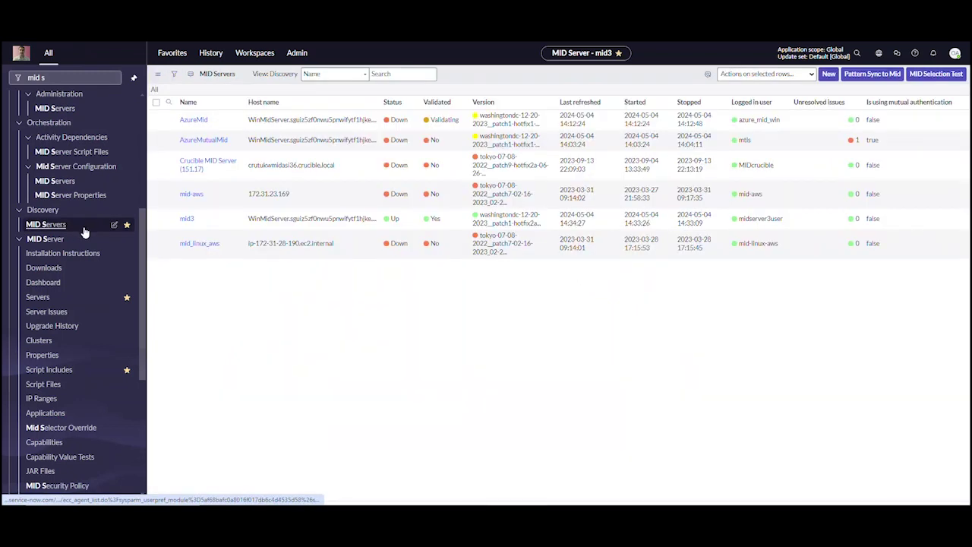